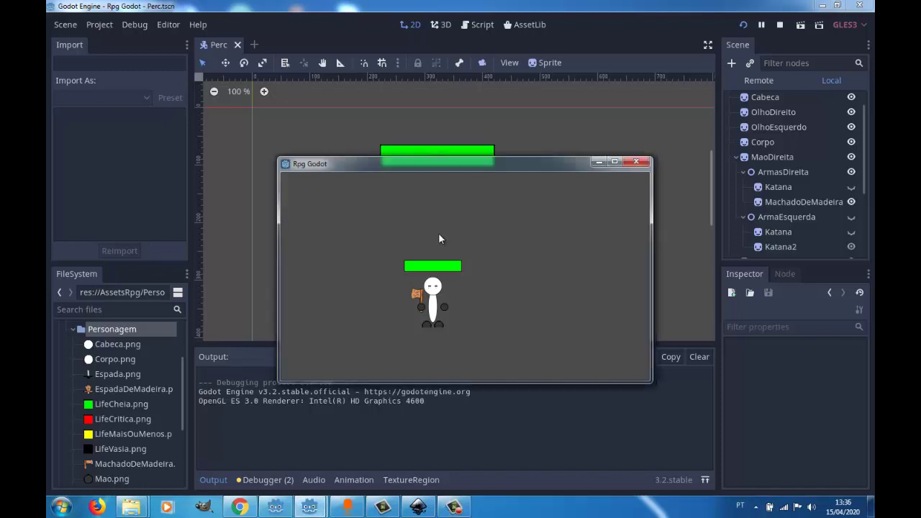
Walk the character left, right, up and down in the running game to watch the axe and hands
key(Left)
key(Left)
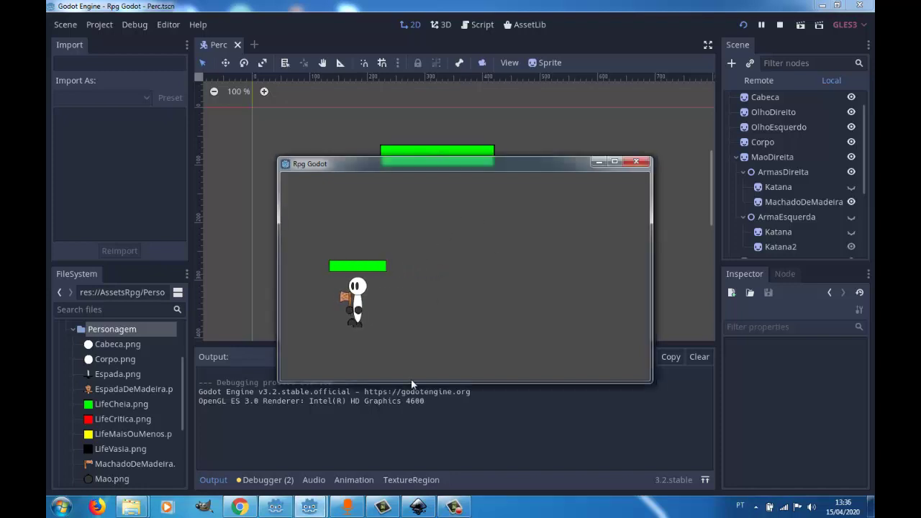
key(Up)
key(Right)
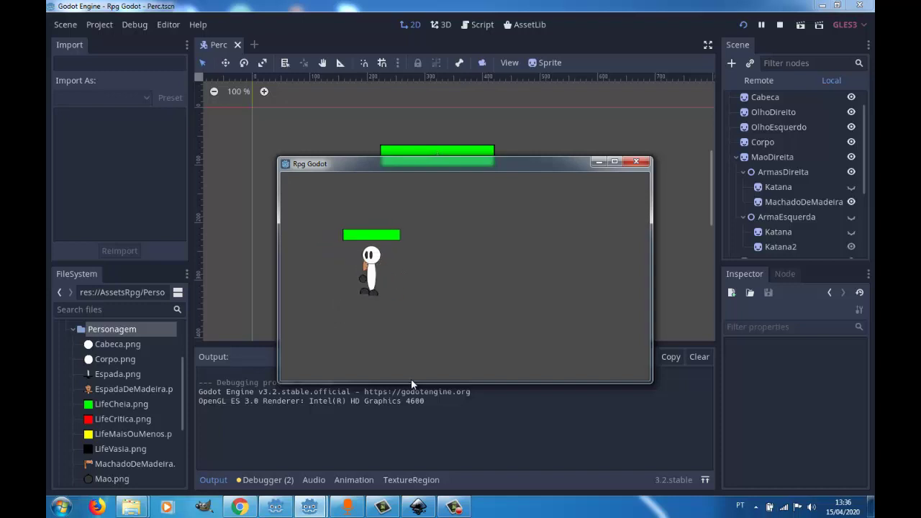
key(Left)
key(Right)
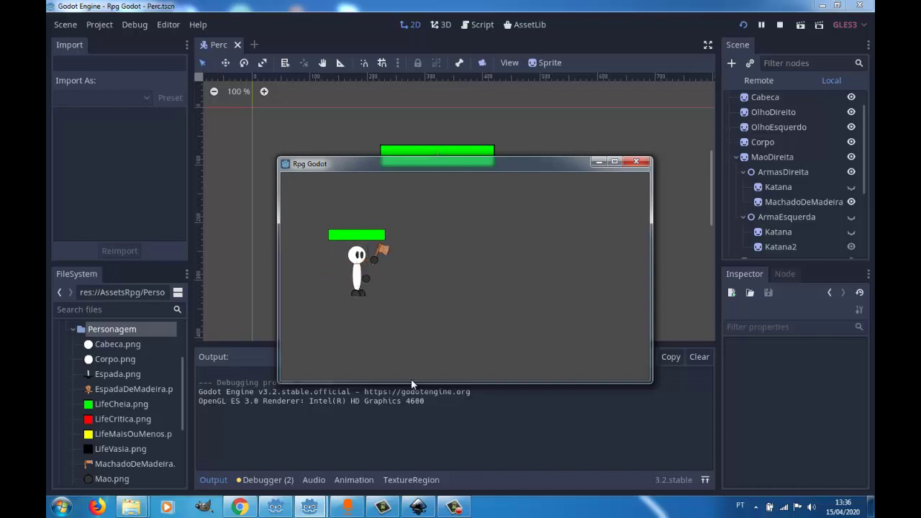
key(Up)
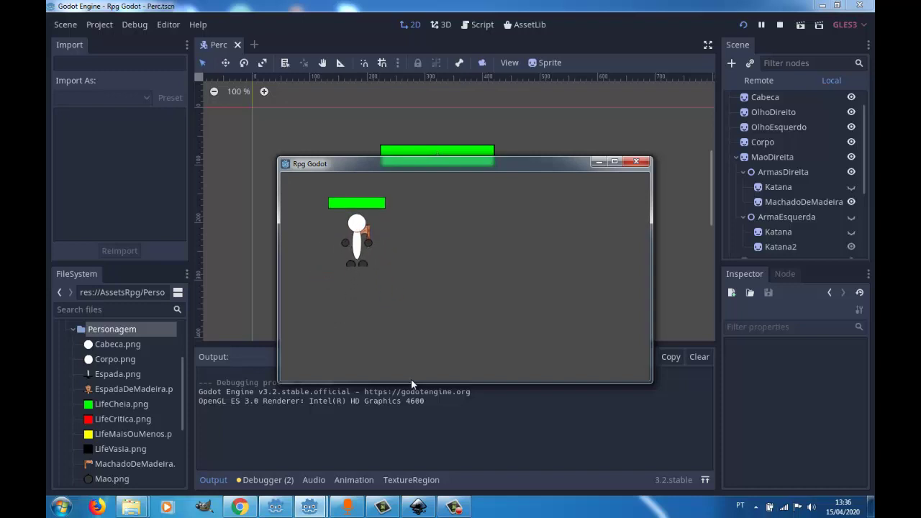
key(Right)
key(Down)
key(Down)
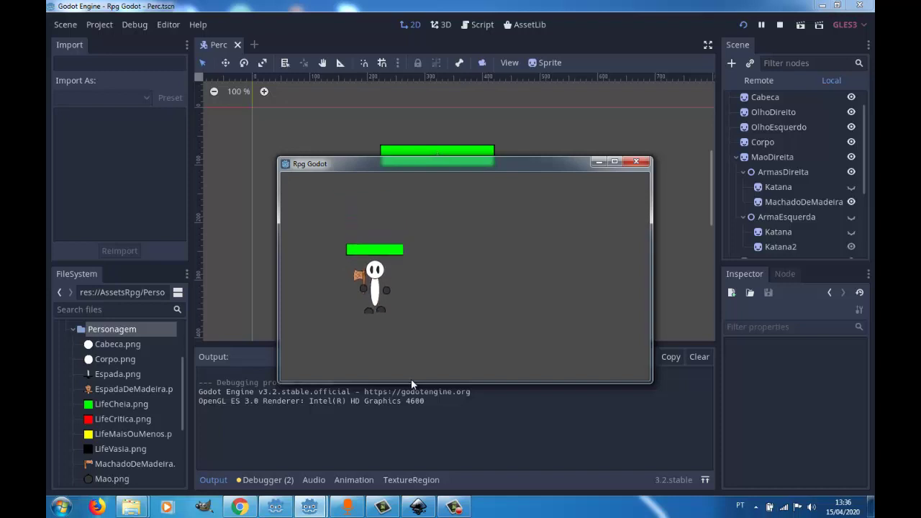
key(Right)
key(Up)
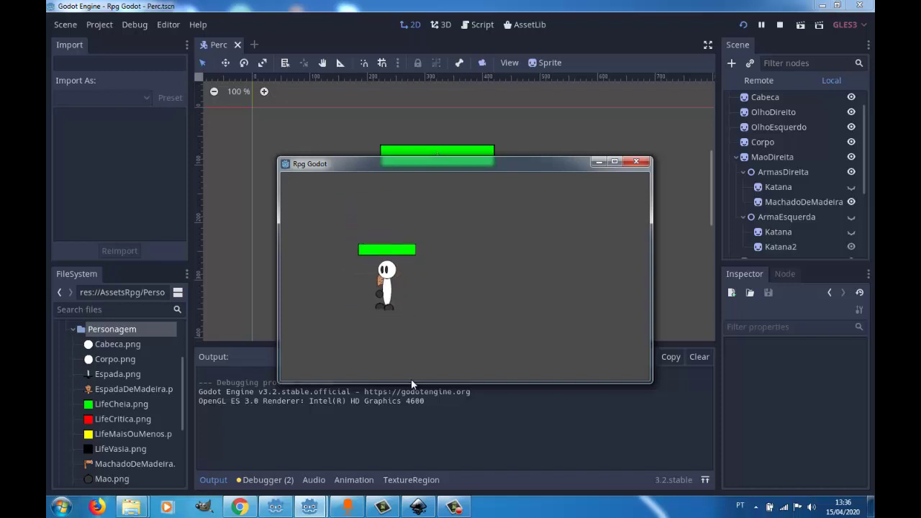
key(Left)
key(Up)
key(Down)
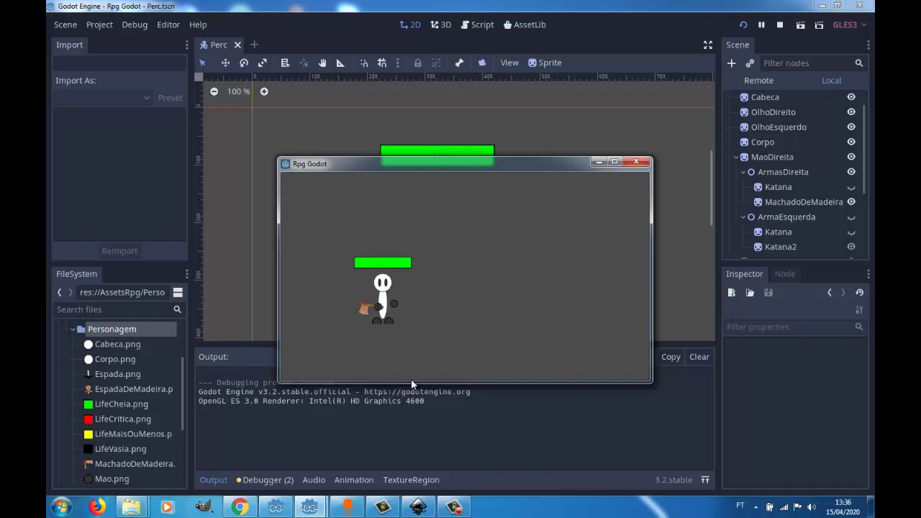
key(Up)
key(Right)
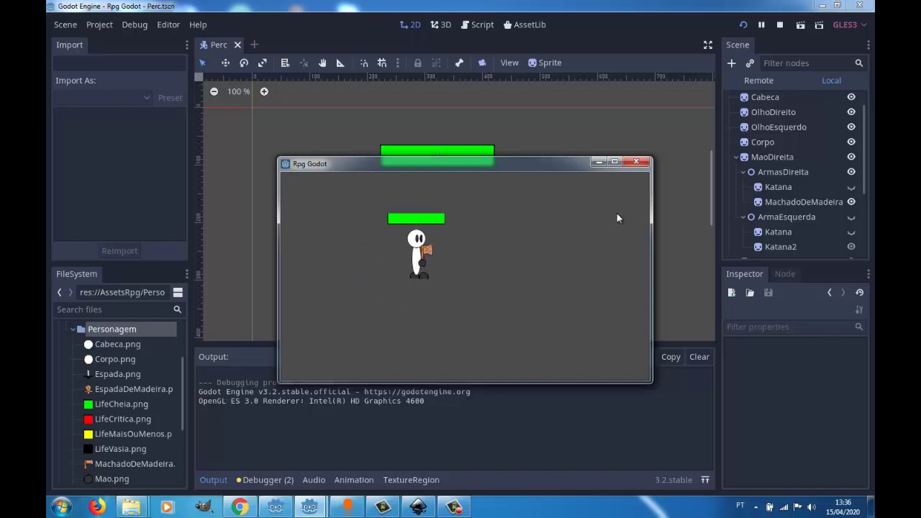
Stop the running game and delete the ArmasDireita weapon container with its children
click(637, 162)
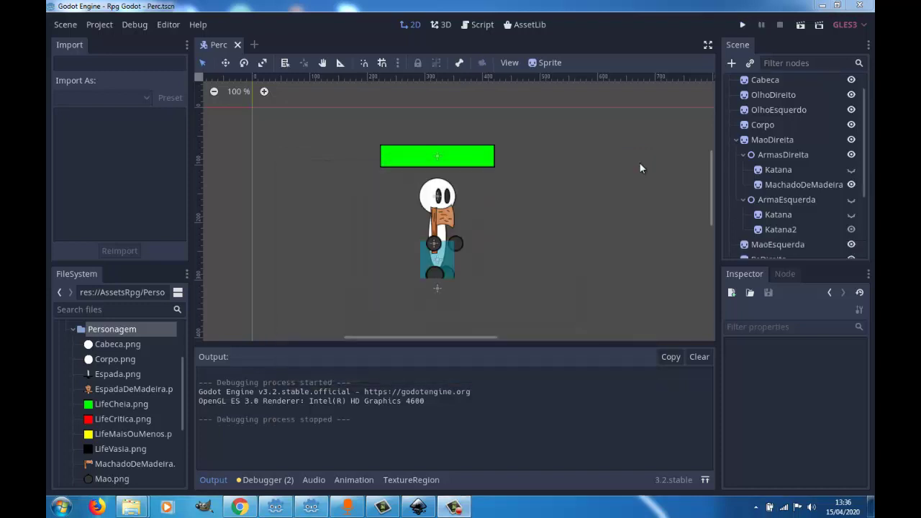
click(776, 154)
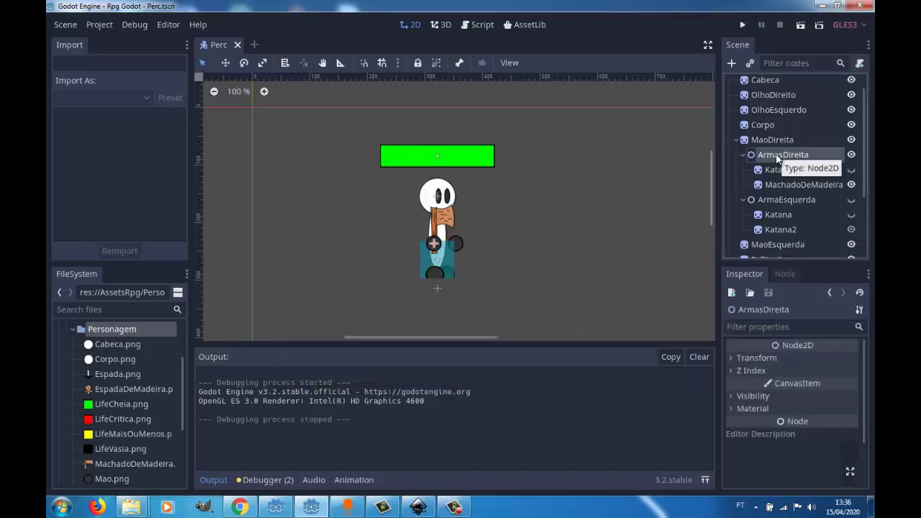
key(Delete)
key(Return)
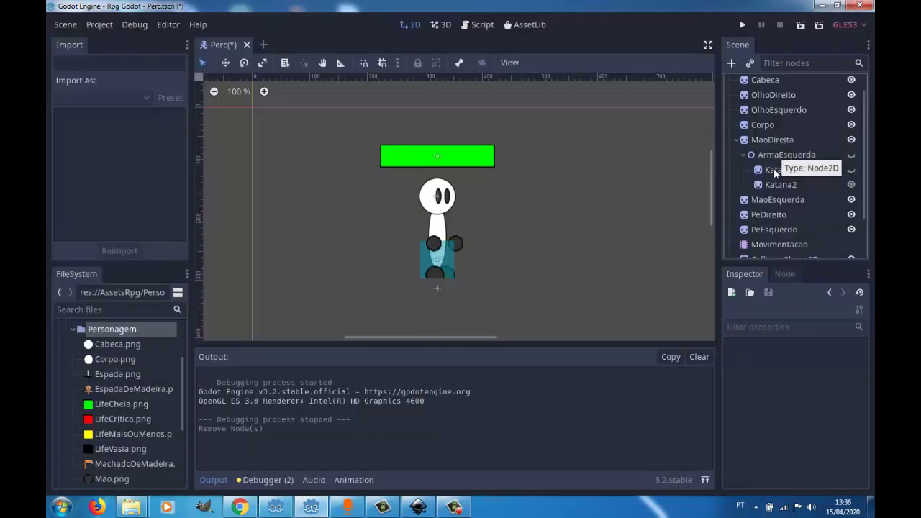
Delete the ArmaEsquerda container as well, then bring up the Perc.gd script
click(776, 159)
key(Delete)
key(Return)
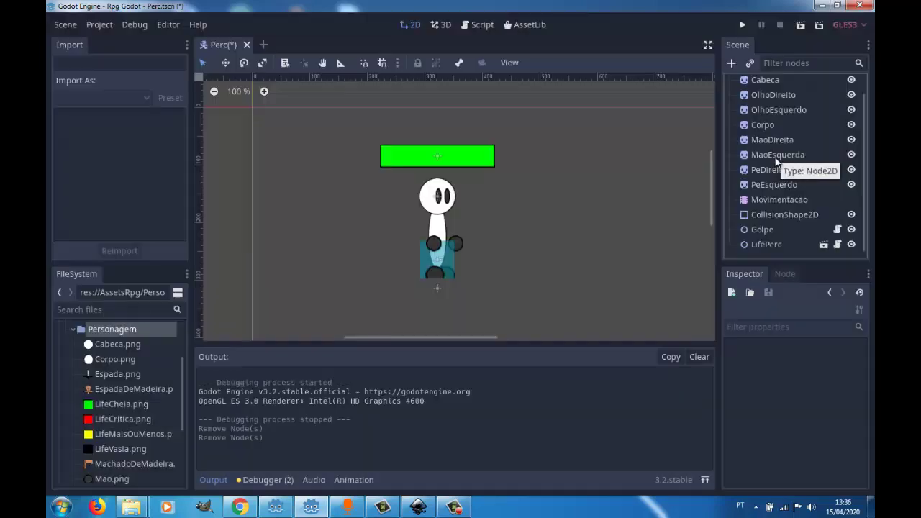
scroll(832, 94, up, 1)
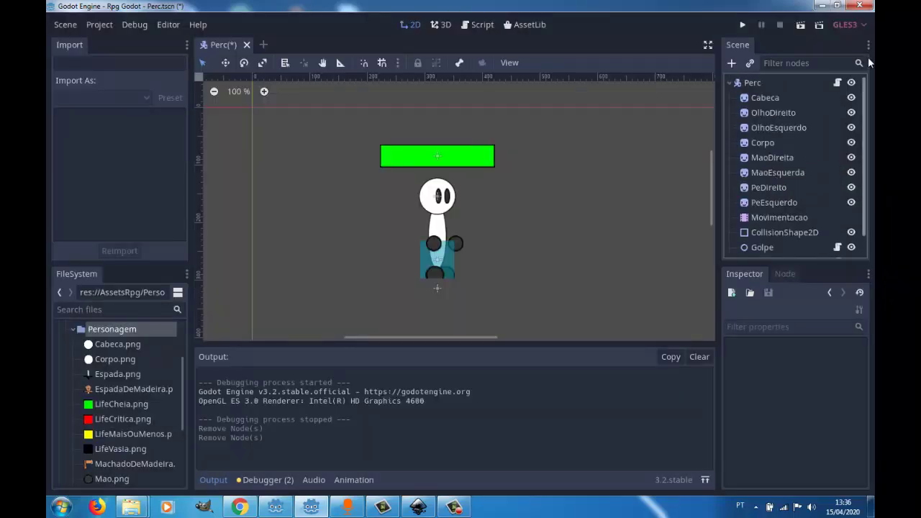
click(838, 83)
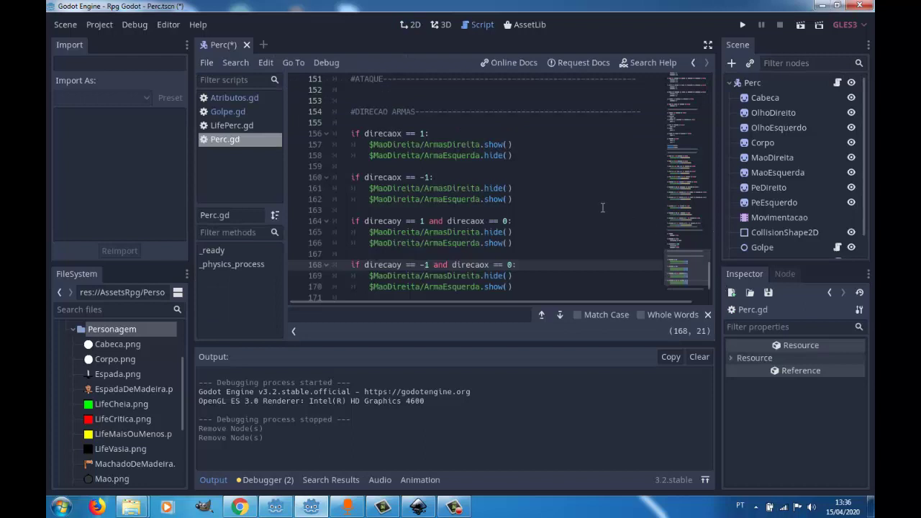
Delete script lines 155–170, the weapon show/hide code below the #DIRECAO ARMAS comment
mouse_move(350, 134)
mouse_down()
mouse_move(461, 218)
mouse_move(510, 296)
mouse_move(536, 214)
mouse_up()
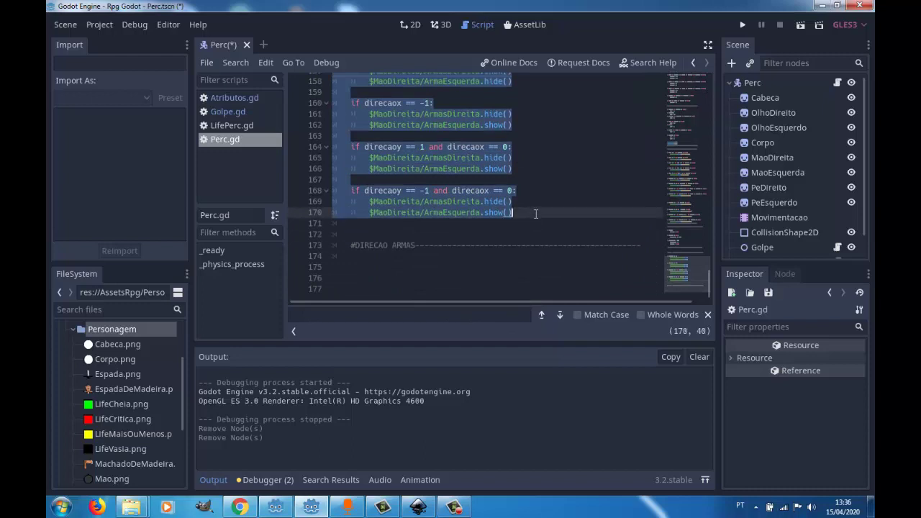
key(Delete)
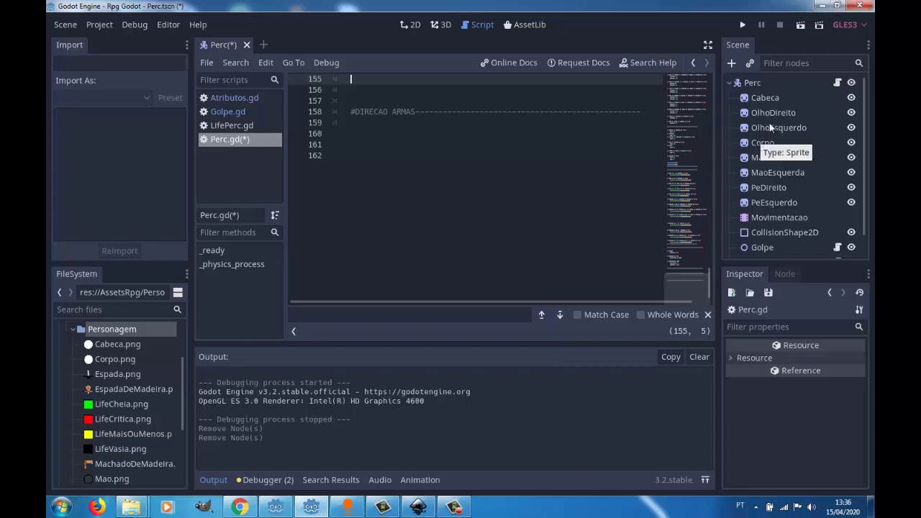
Add a Node2D child under MaoDireita and name it ArmaDireita
click(767, 83)
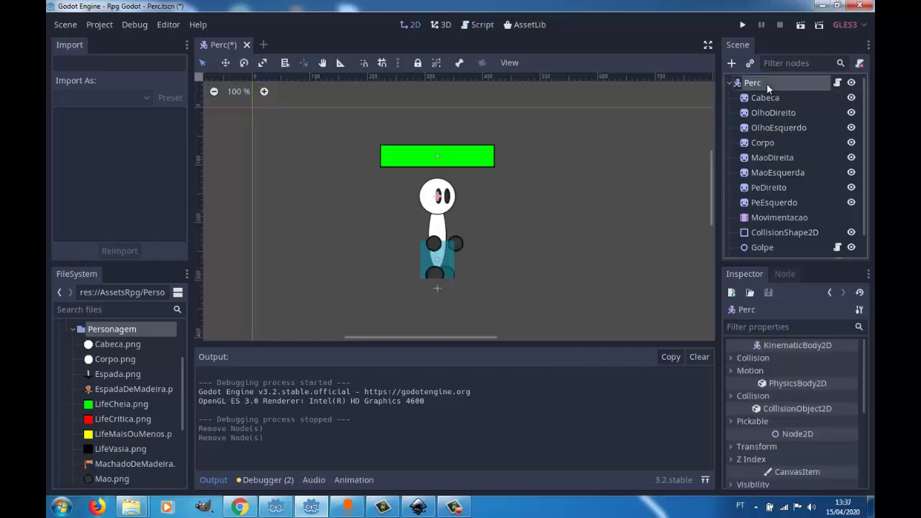
click(760, 197)
click(760, 158)
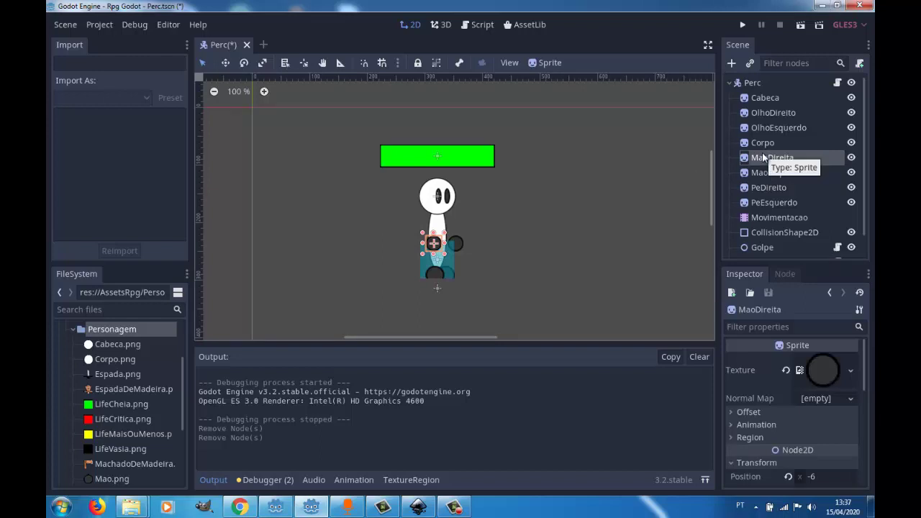
click(731, 63)
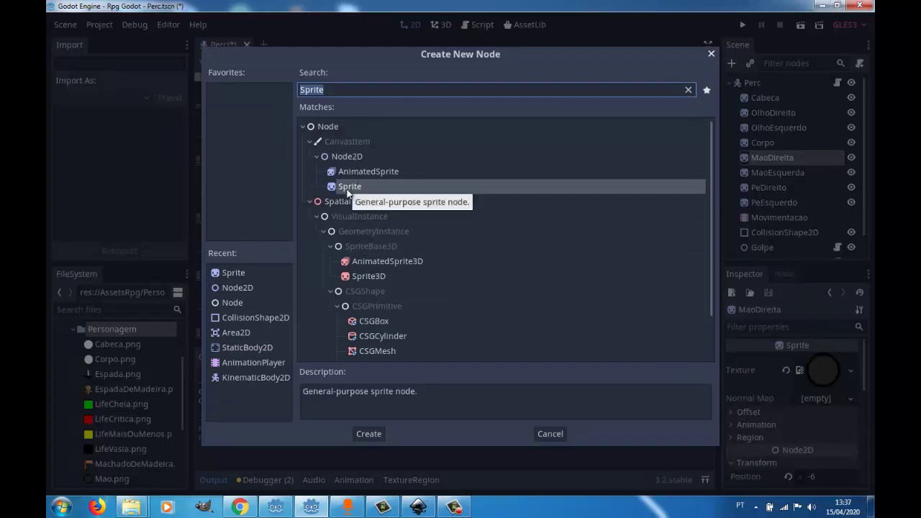
double_click(346, 157)
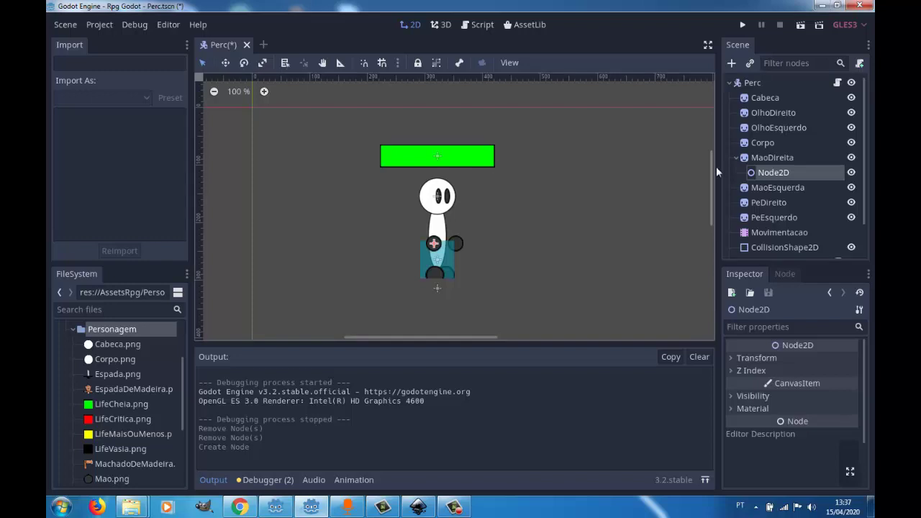
double_click(787, 174)
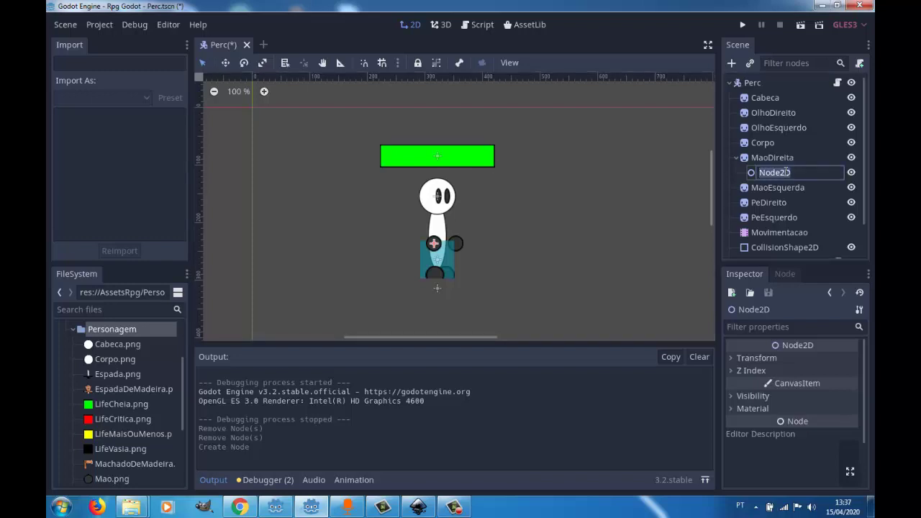
text(Ar)
text(maD)
text(ireita)
click(777, 186)
Duplicate ArmaDireita and rename the copy ArmaEsquerda
click(777, 174)
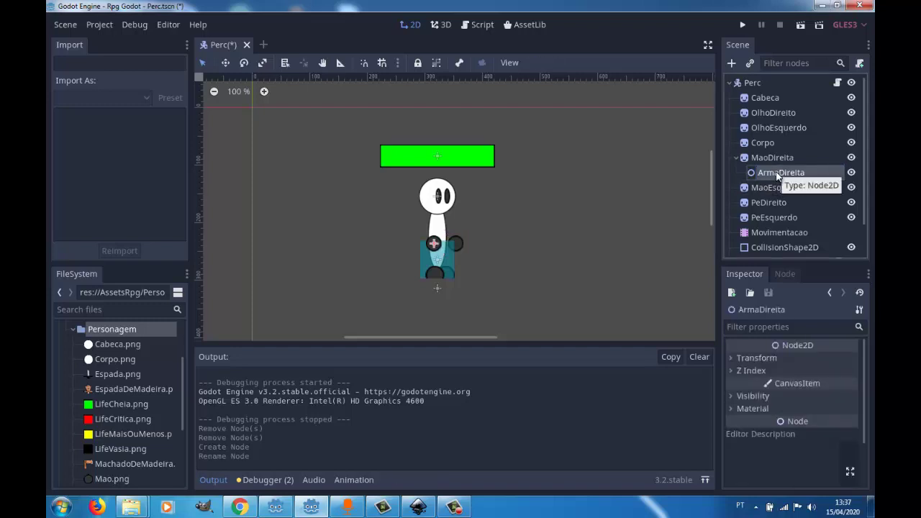
key(ctrl+d)
double_click(775, 189)
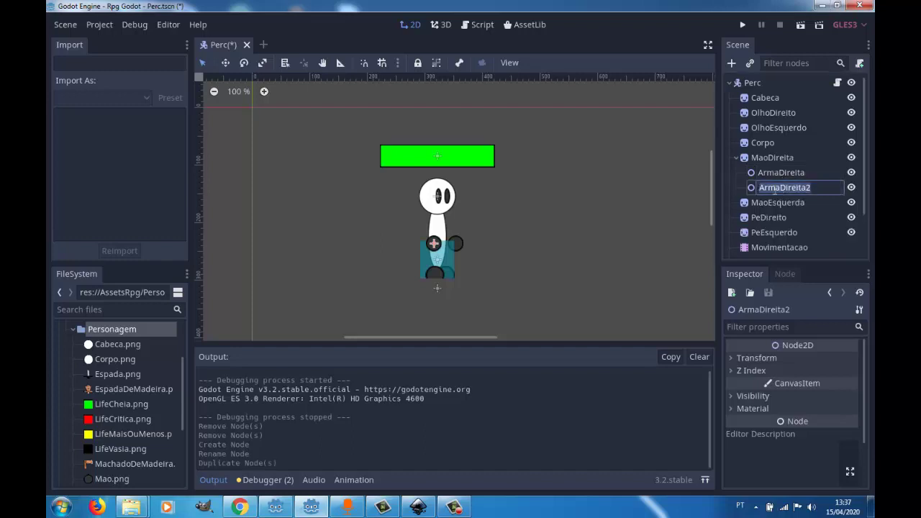
text(Ar)
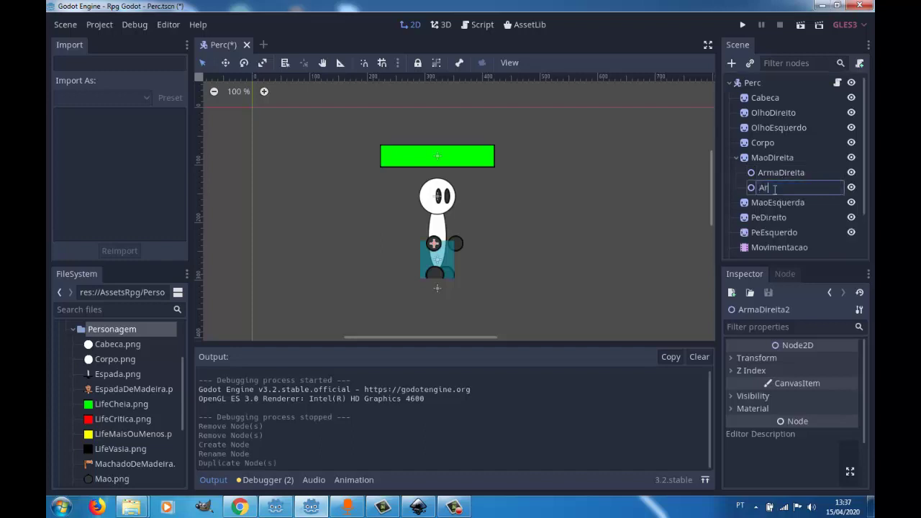
text(maEs)
text(quer)
text(da)
Add a Sprite named Katana under ArmaDireita and give it the Espada.png texture
click(773, 176)
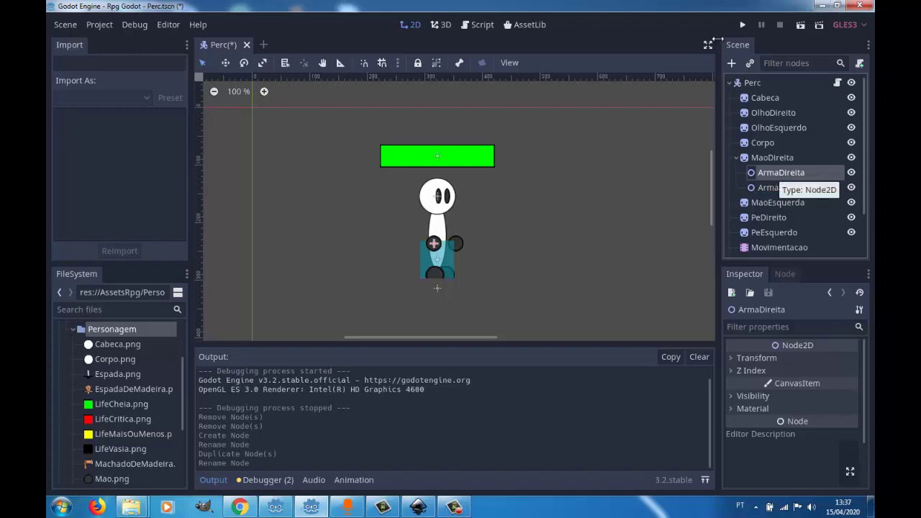
click(732, 63)
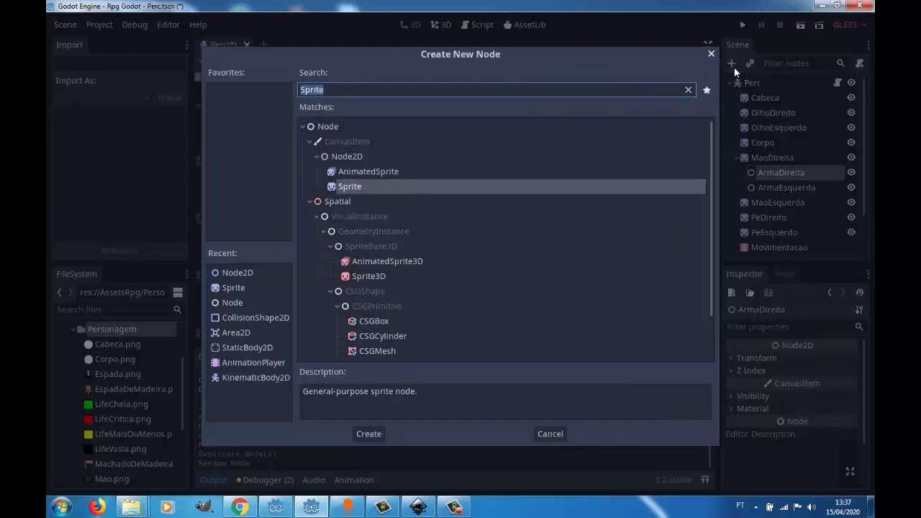
double_click(363, 189)
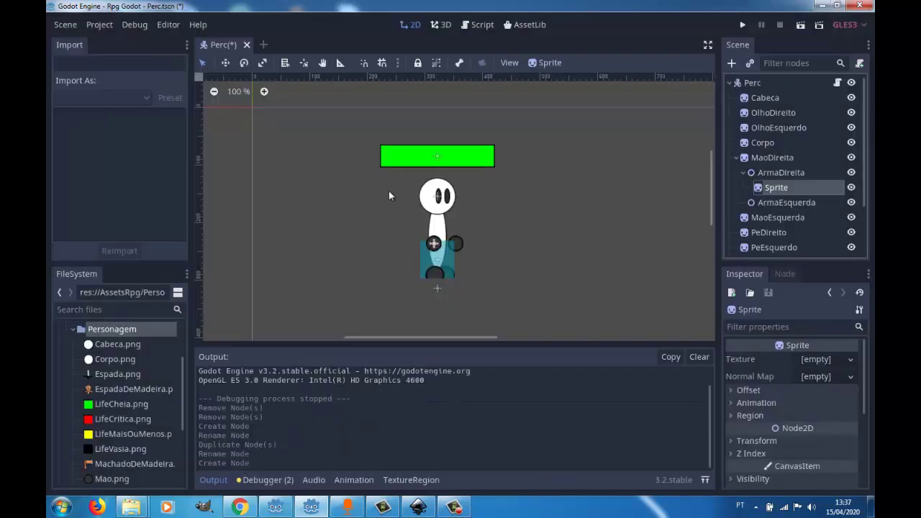
double_click(777, 189)
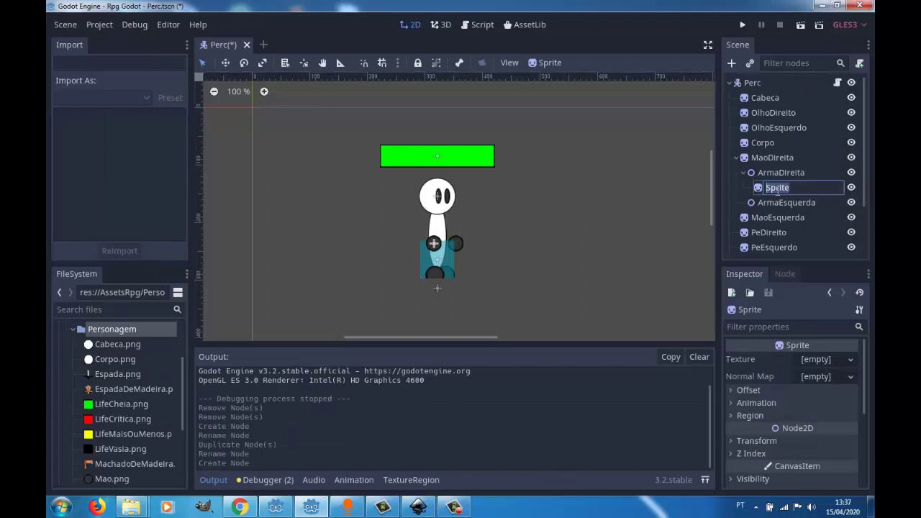
text(Ka)
text(tana)
click(775, 203)
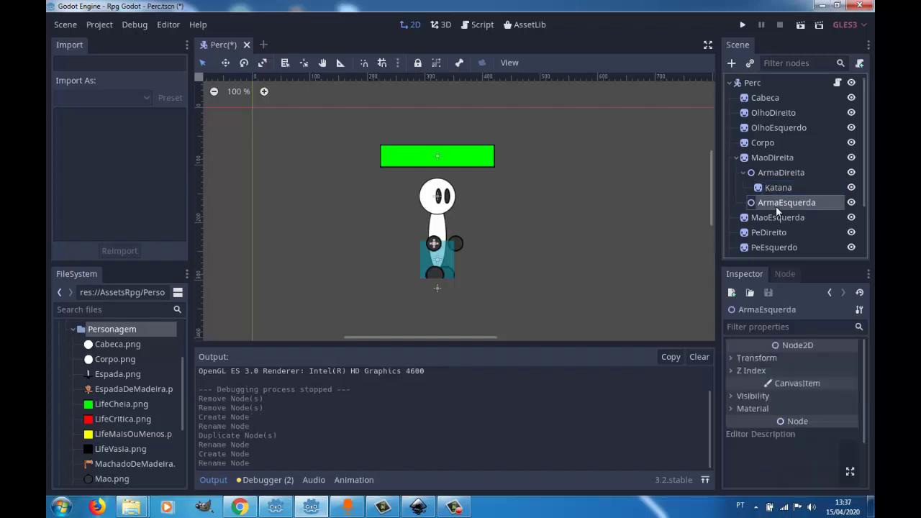
click(776, 186)
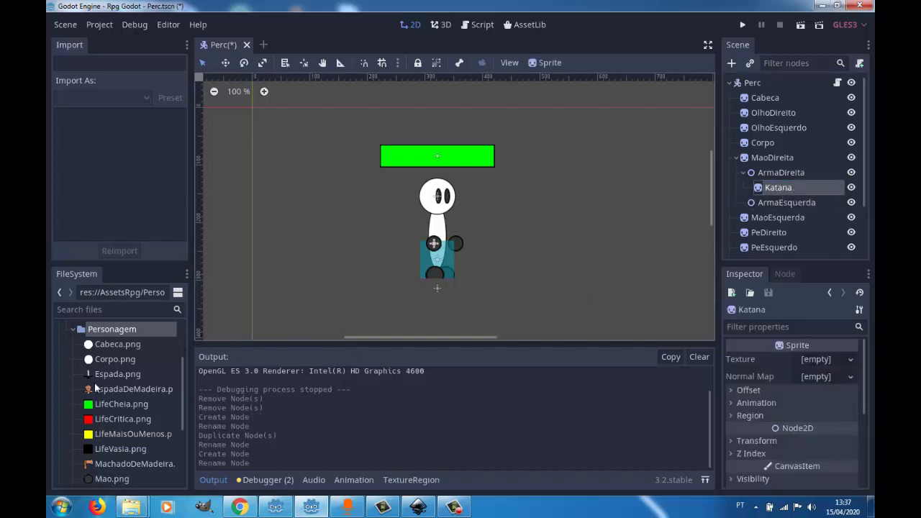
drag(100, 382, 819, 370)
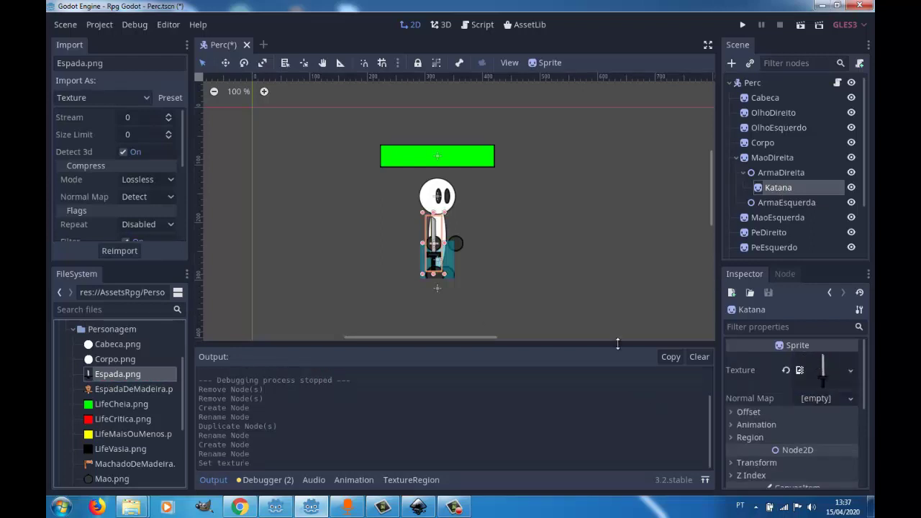
Nudge the Katana sprite slightly upward and set its Z Index to -1
key(Up)
key(Up)
key(Up)
key(Up)
key(Up)
key(Up)
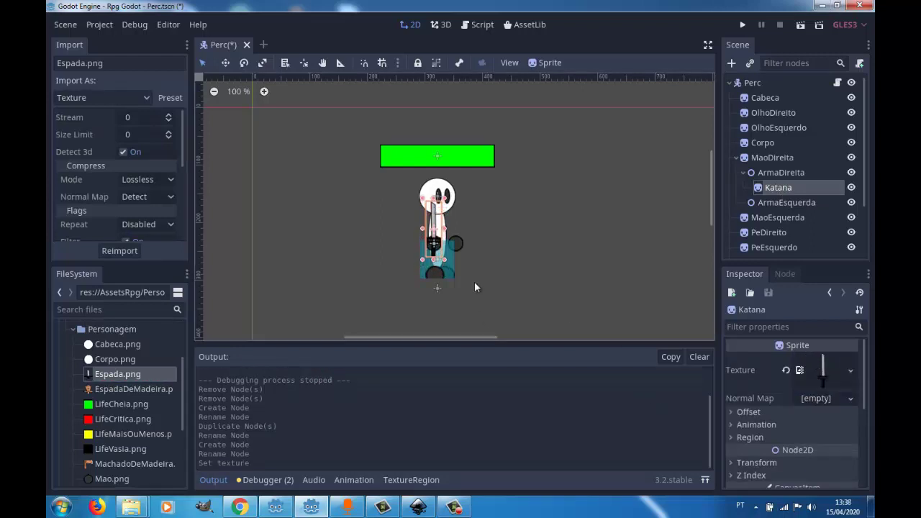
key(Up)
key(Up)
key(Up)
key(Down)
key(Down)
key(Down)
key(Down)
key(Down)
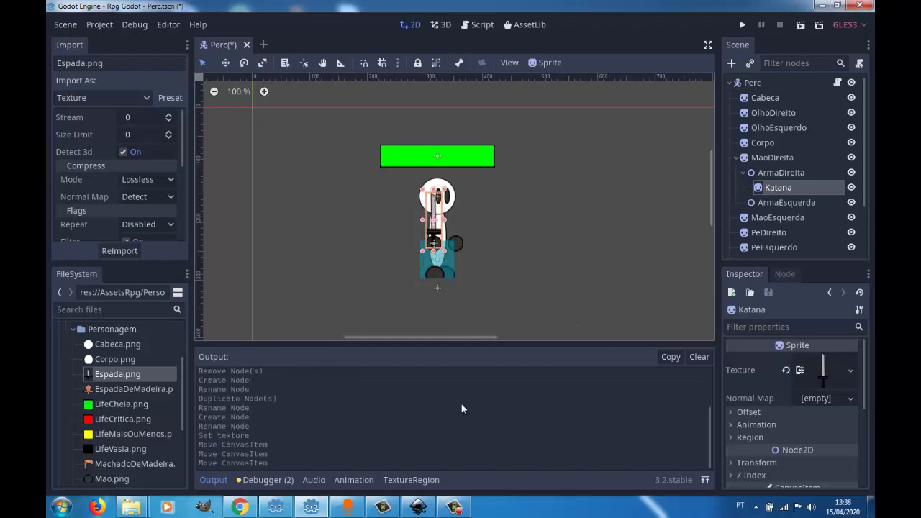
key(Down)
key(Down)
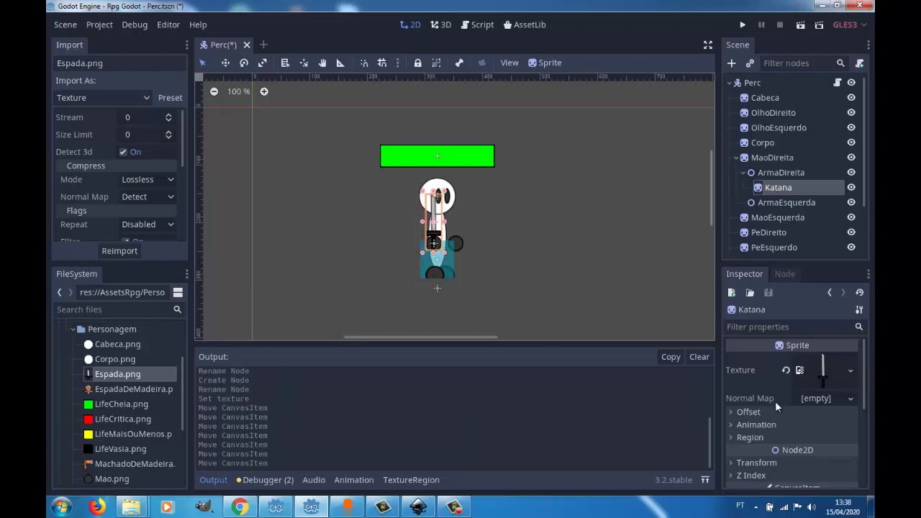
click(733, 477)
scroll(863, 414, down, 2)
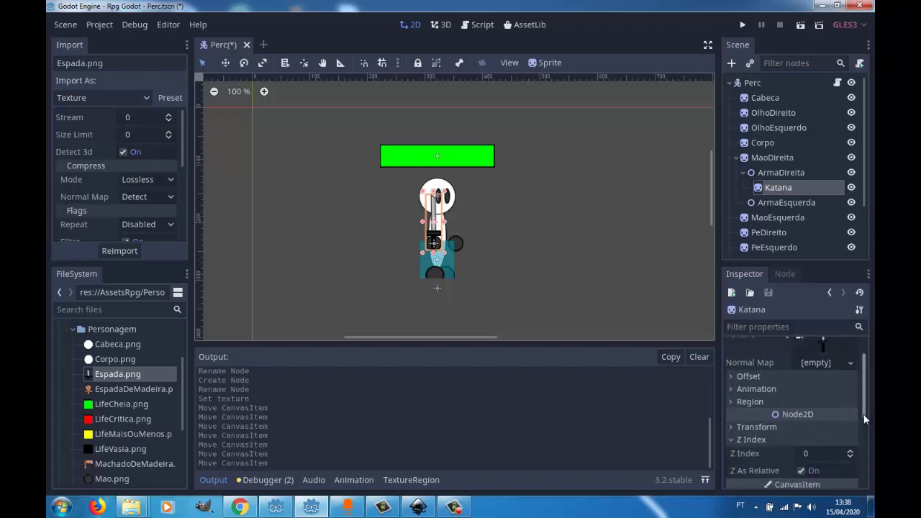
click(850, 444)
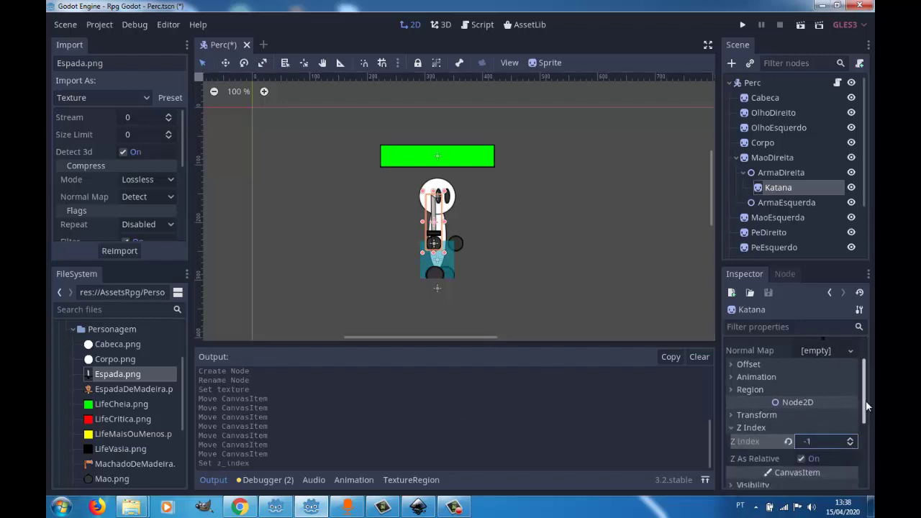
scroll(866, 383, up, 2)
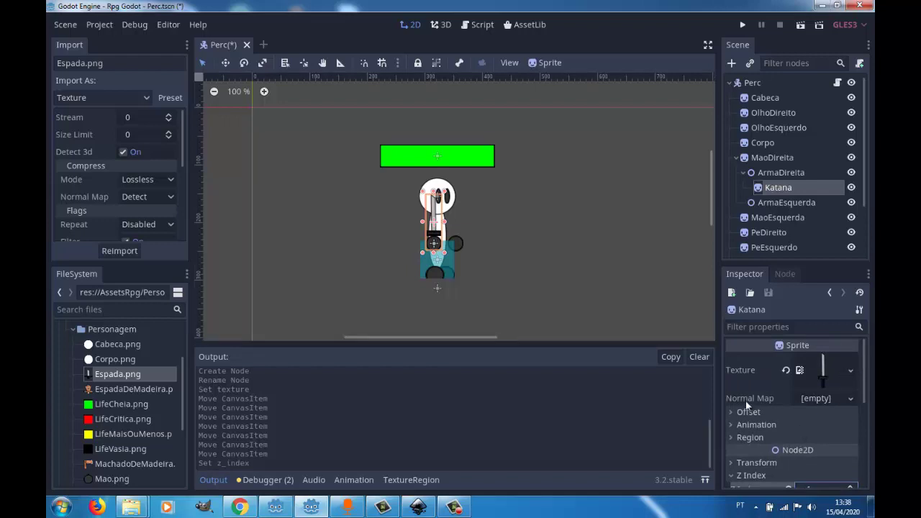
click(732, 412)
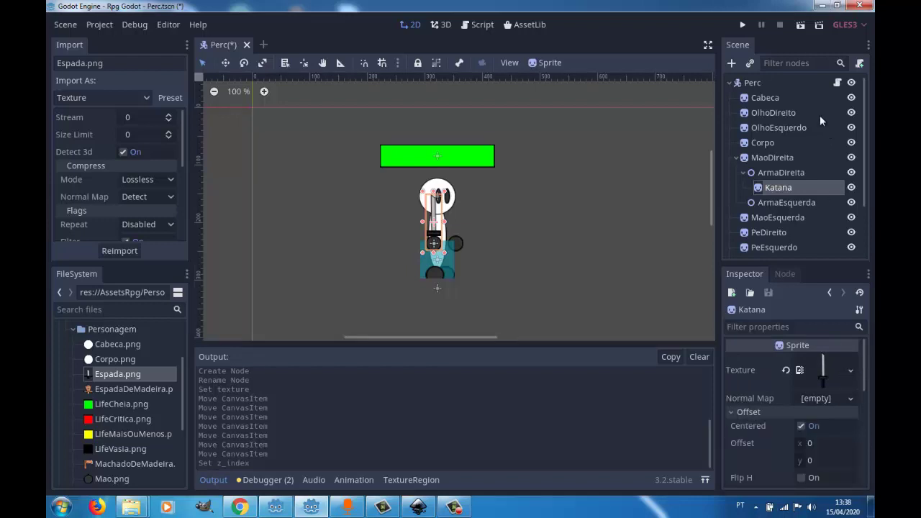
Duplicate the Katana sprite, move the copy into ArmaEsquerda, and rename it Katana
click(774, 173)
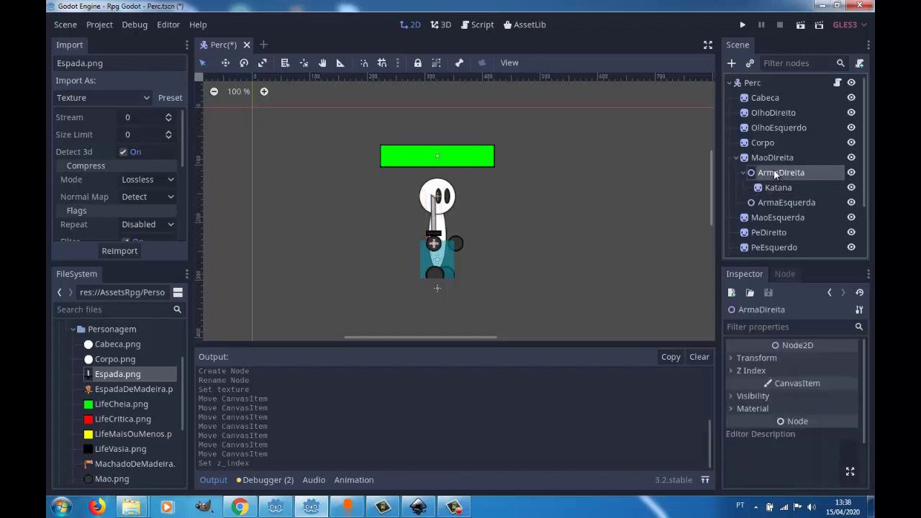
click(775, 185)
key(ctrl+d)
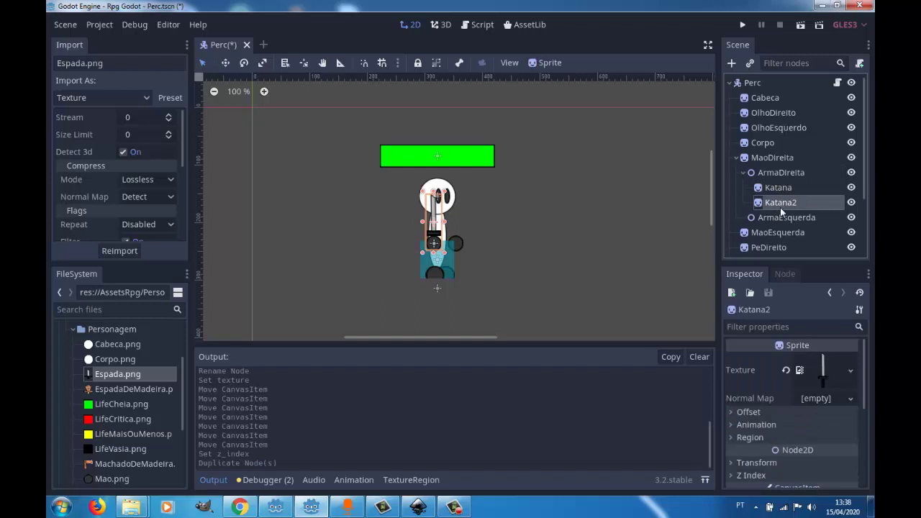
drag(781, 202, 778, 214)
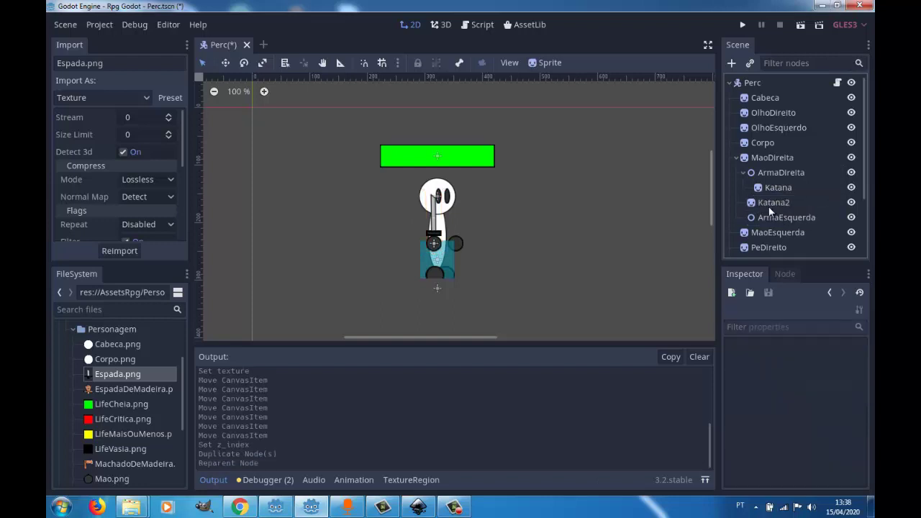
drag(767, 201, 782, 218)
double_click(785, 219)
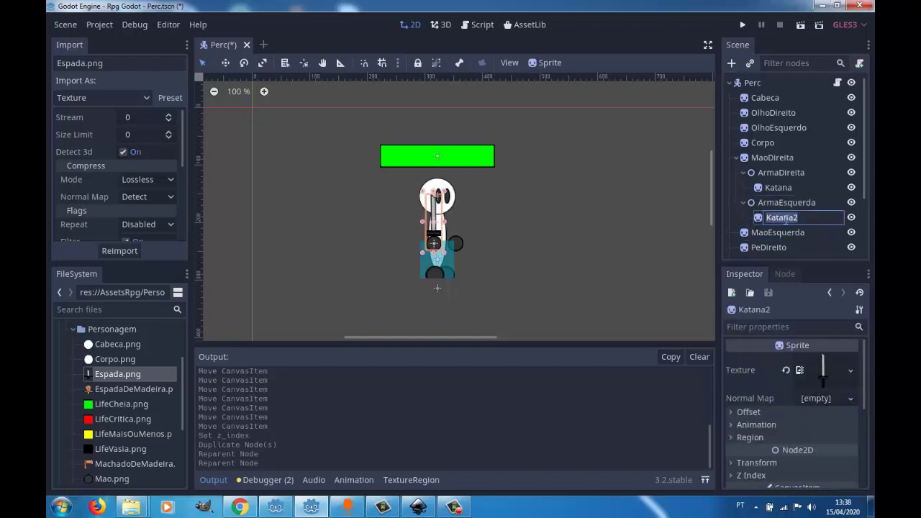
key(BackSpace)
click(732, 413)
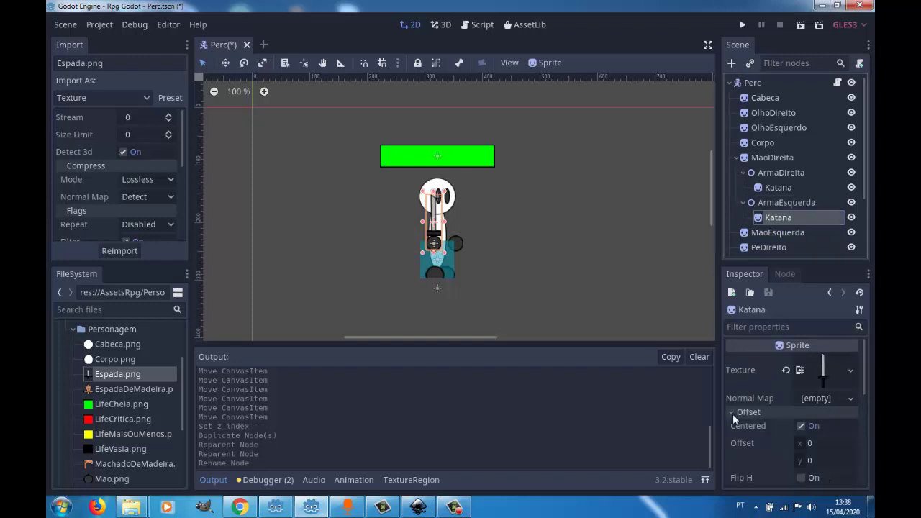
Flip the left-hand Katana horizontally, hide it, and save the scene to run
click(802, 480)
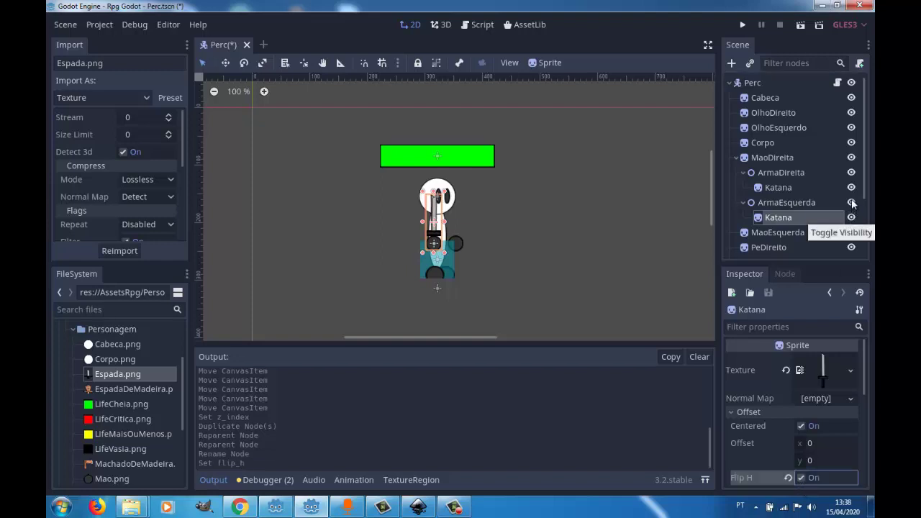
click(852, 203)
click(851, 202)
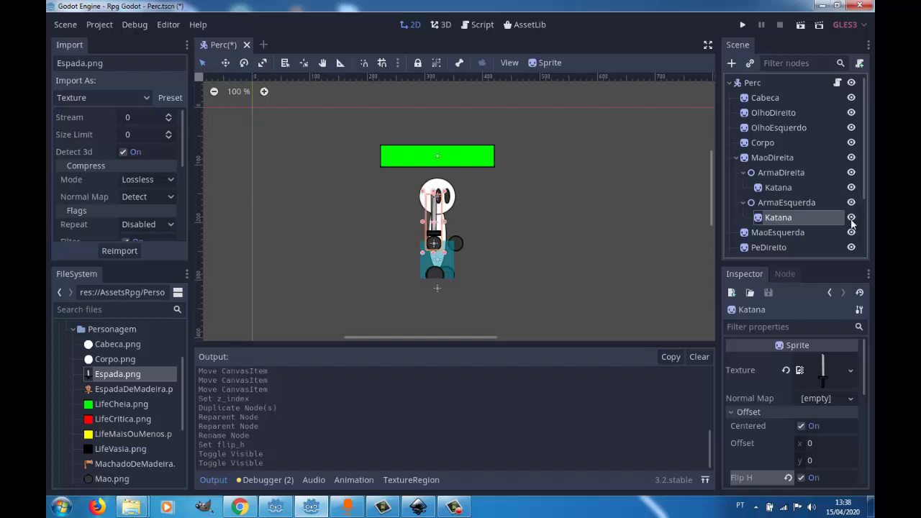
click(851, 216)
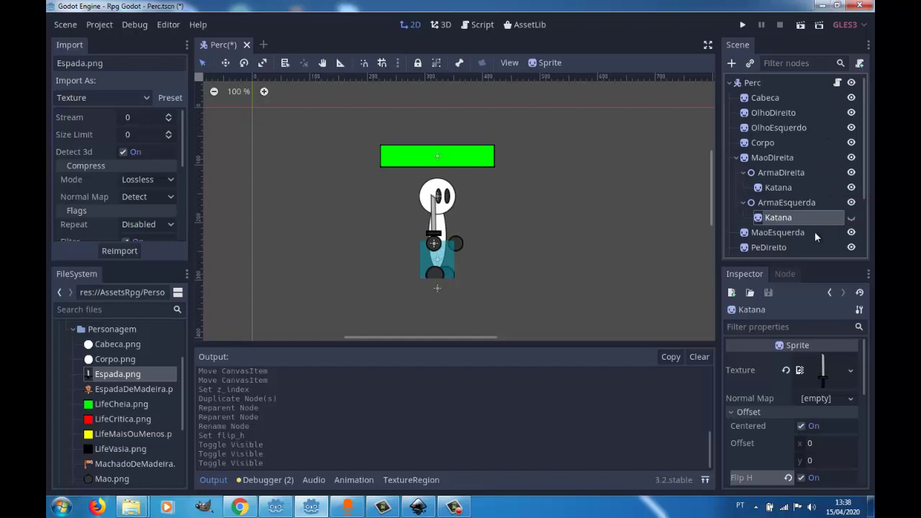
click(743, 25)
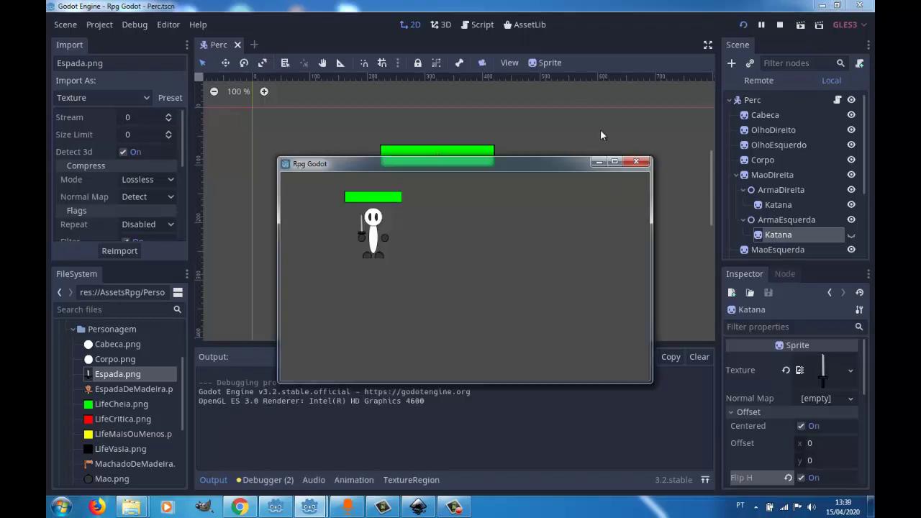
Maximize the game window, walk in all directions while swinging the katana, then close the game
click(615, 163)
key(Right)
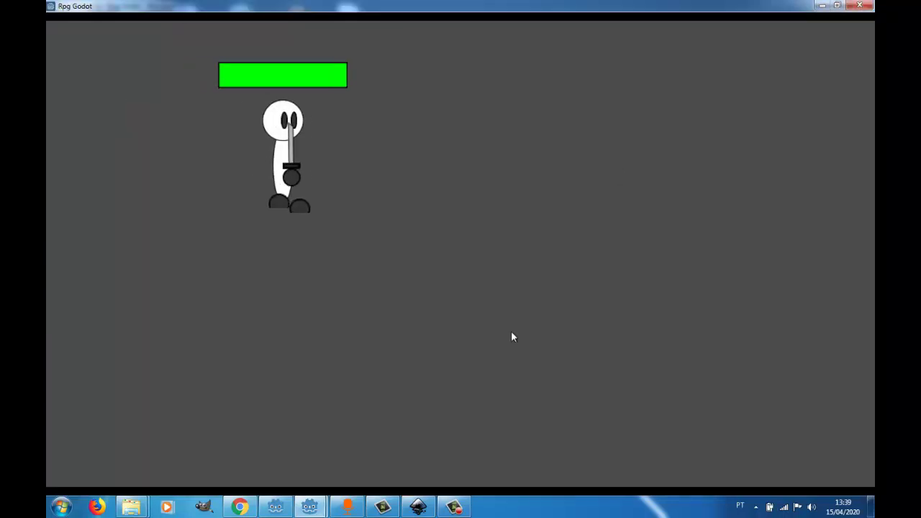
key(space)
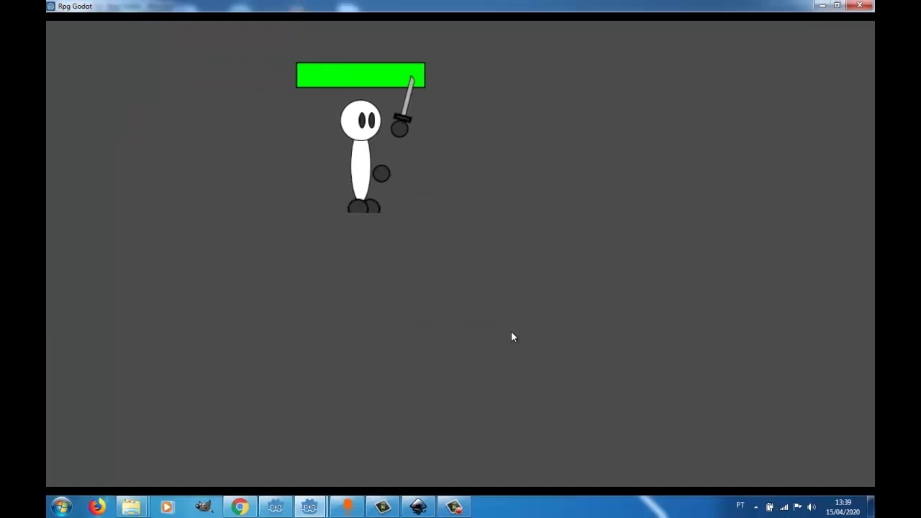
key(Left)
key(space)
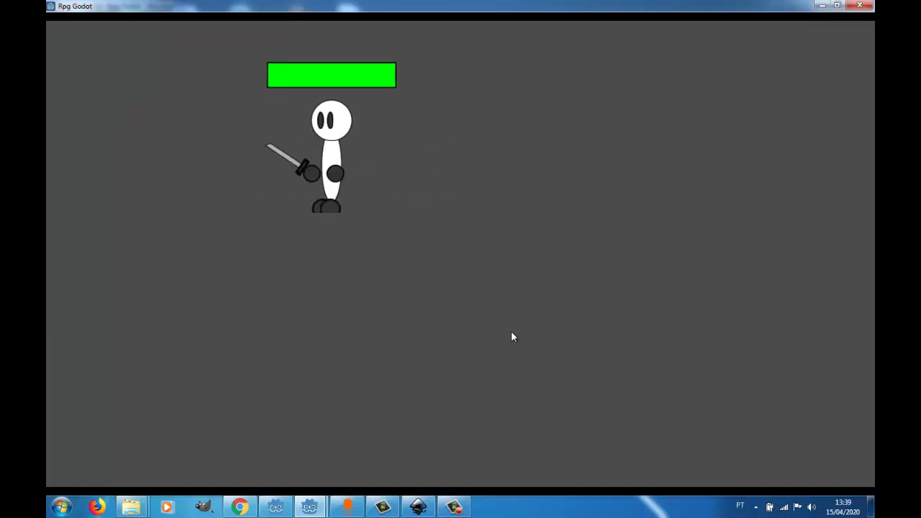
key(space)
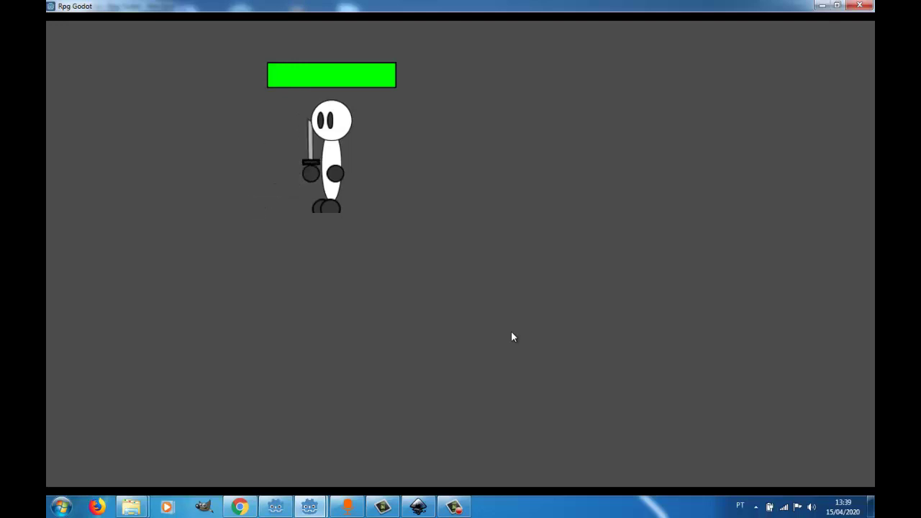
key(Up)
key(Down)
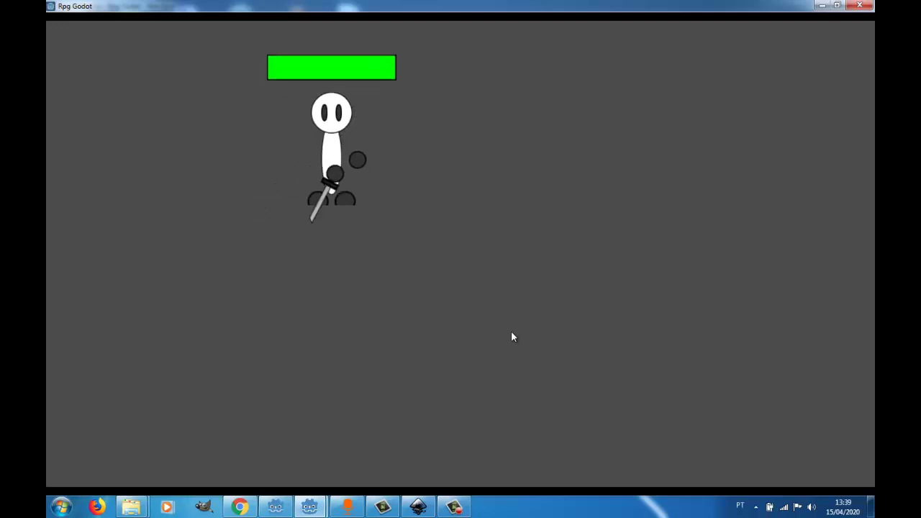
key(space)
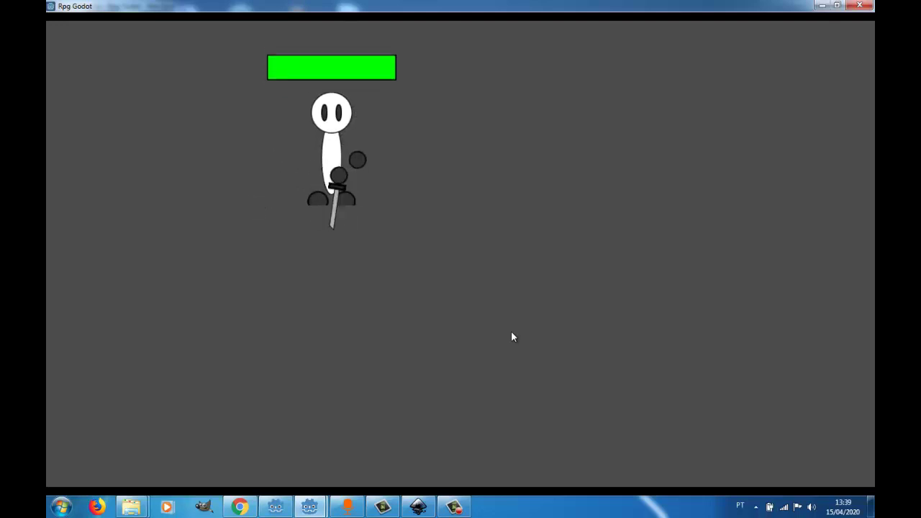
key(space)
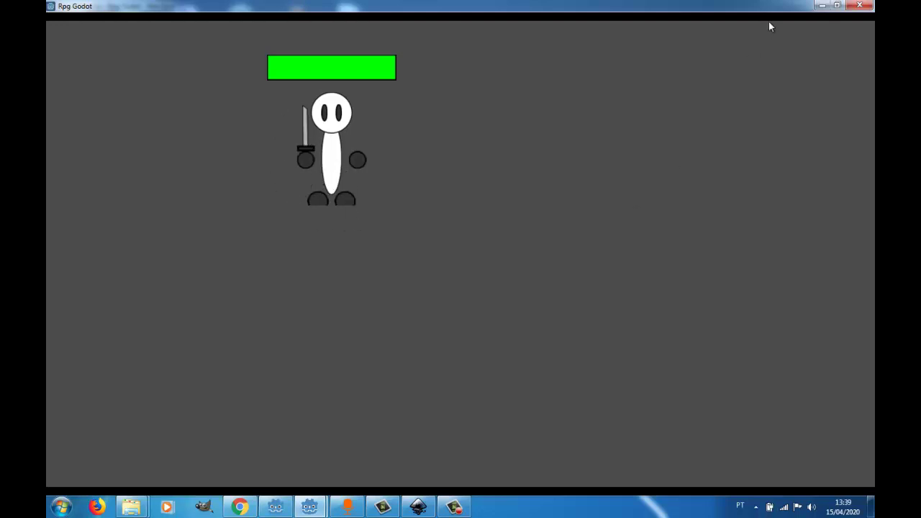
click(861, 6)
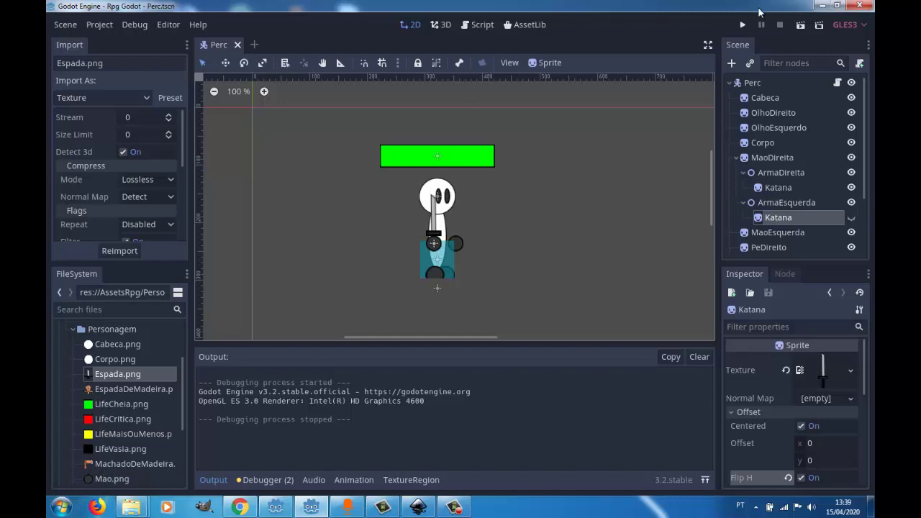
Write the condition 'if direcaox == 1:' on line 156 of Perc.gd
click(838, 84)
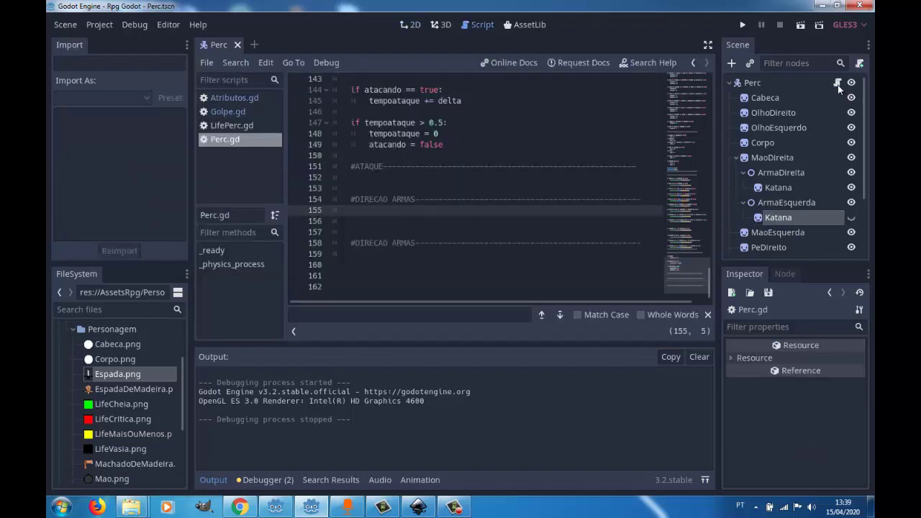
click(556, 224)
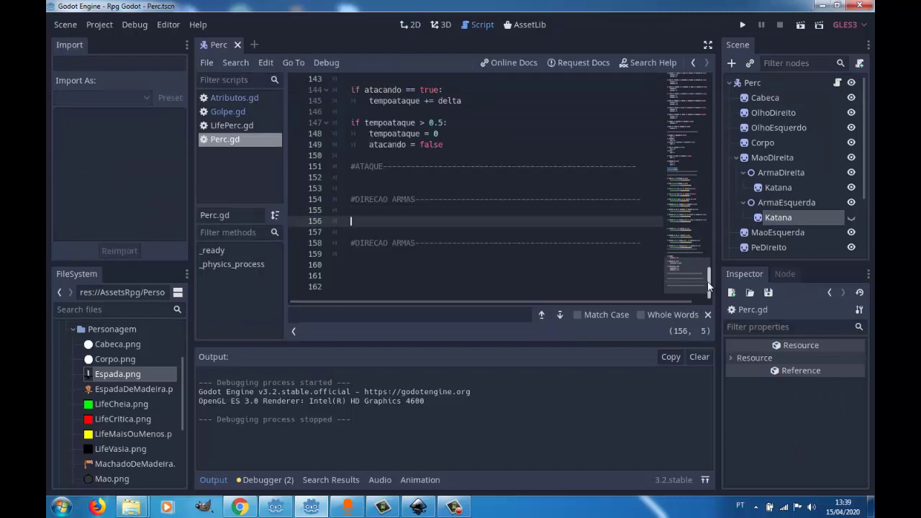
mouse_move(709, 286)
mouse_down()
mouse_move(709, 276)
mouse_move(706, 286)
mouse_up()
key(Down)
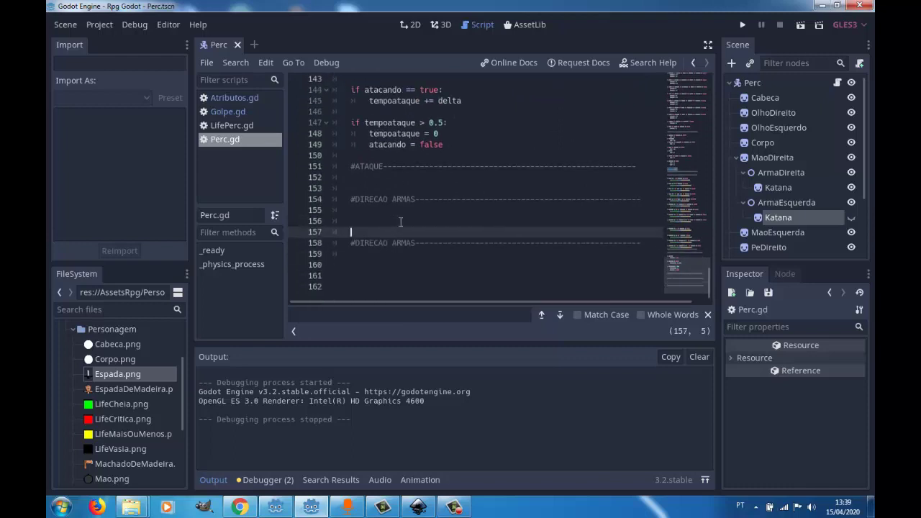
click(401, 222)
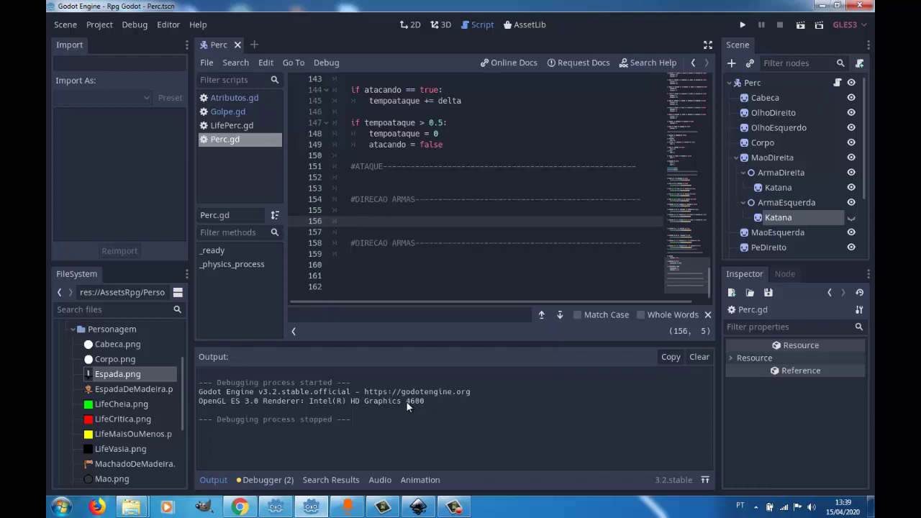
text(if d)
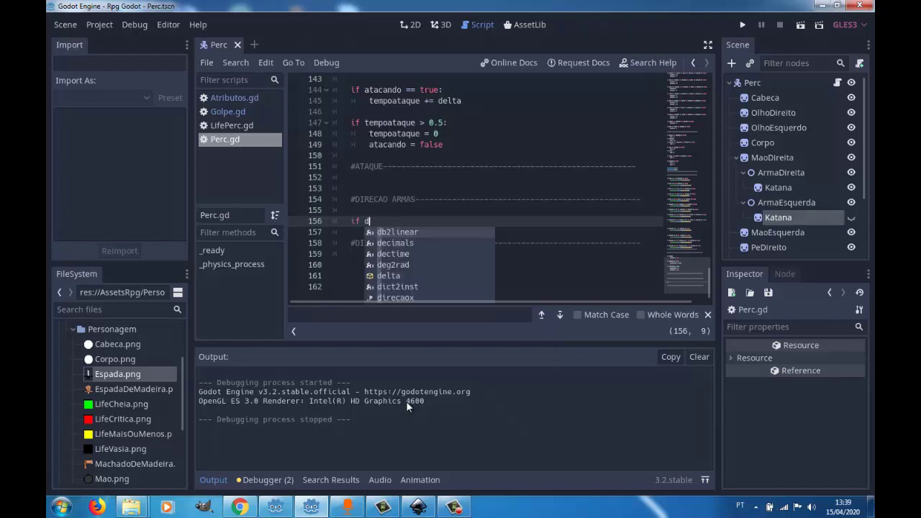
text(ire)
key(Return)
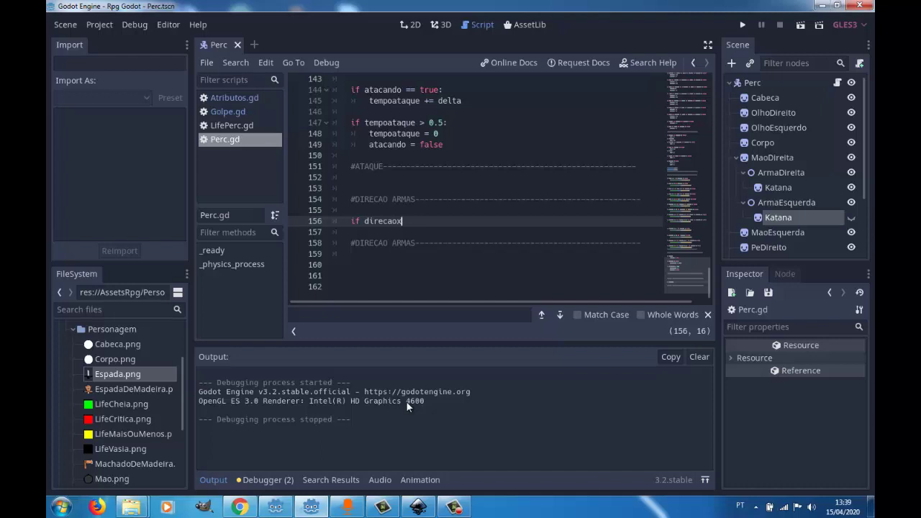
text(= = 1)
text(:)
key(Return)
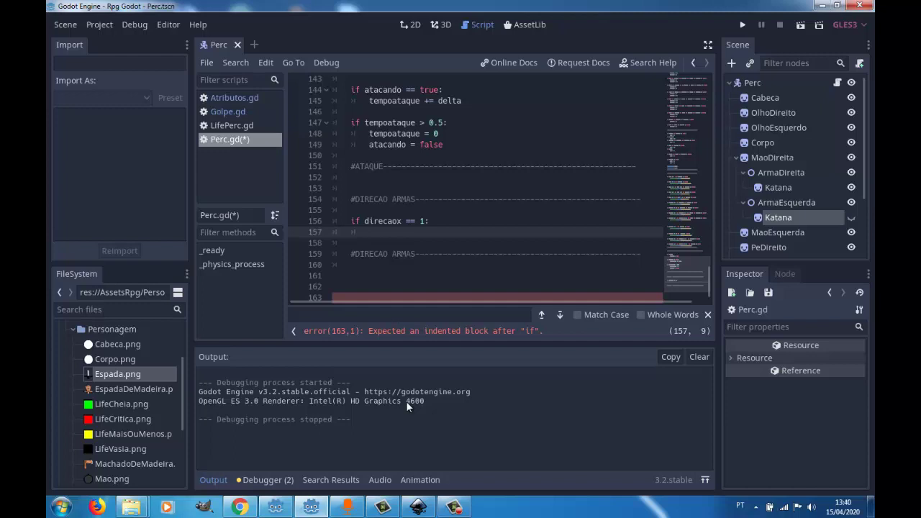
Inside that block, call $MaoDireita/ArmaDireita.show()
text($)
text(a)
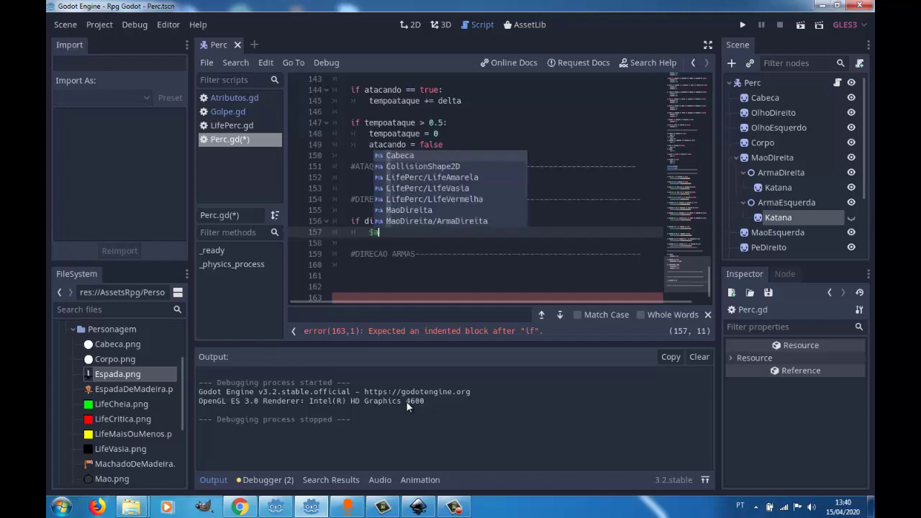
text(rma)
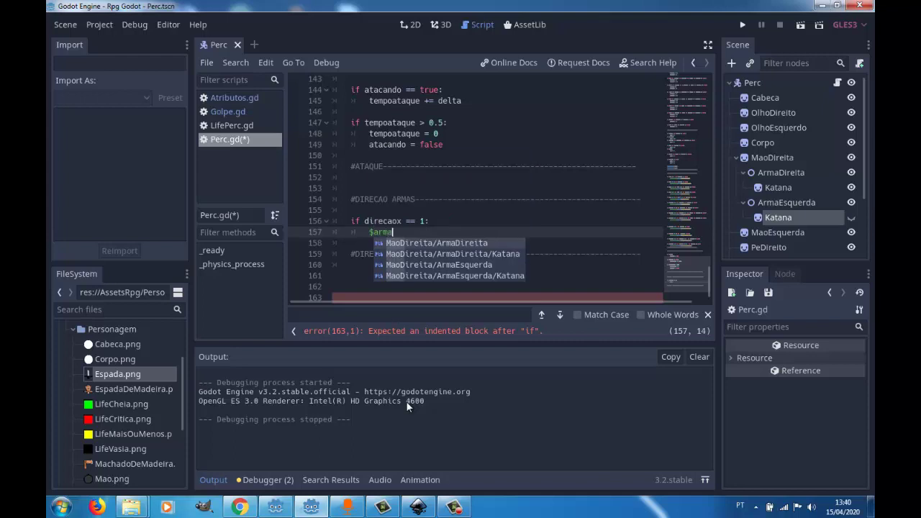
key(Return)
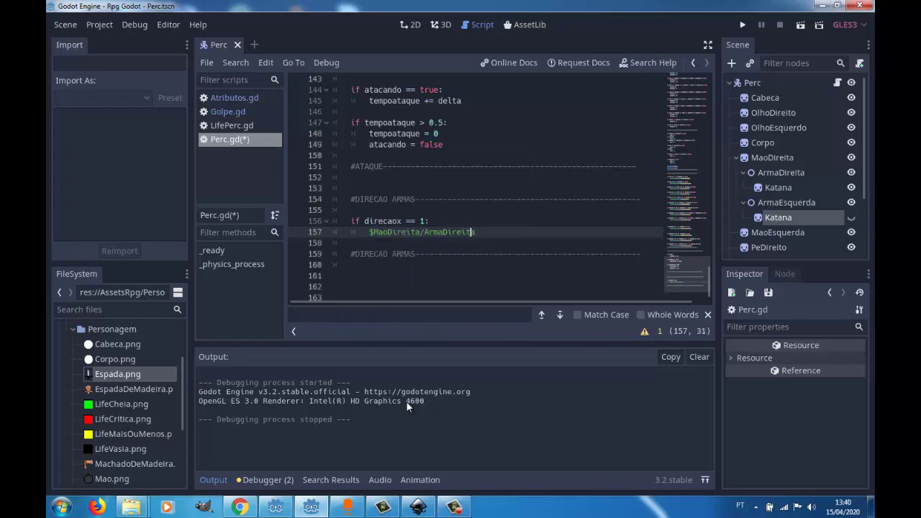
key(Down)
key(Up)
text(.s)
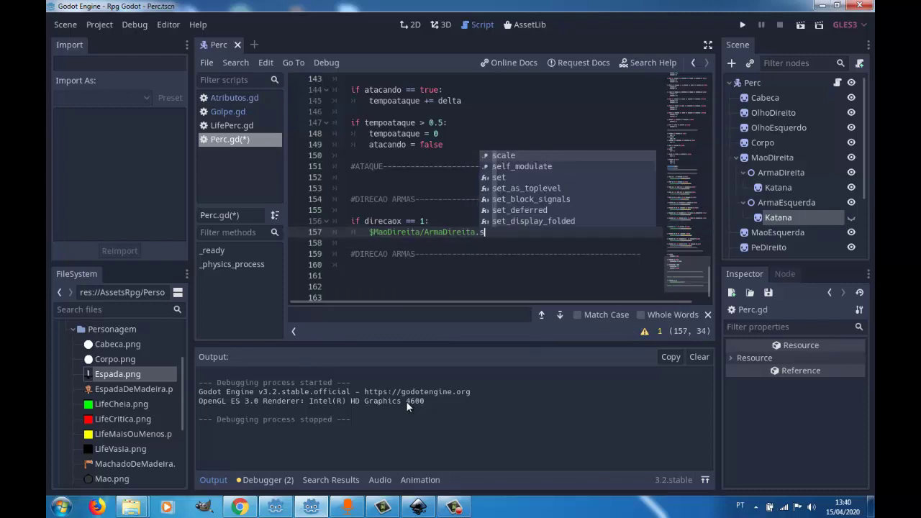
text(ho)
key(Return)
key(Return)
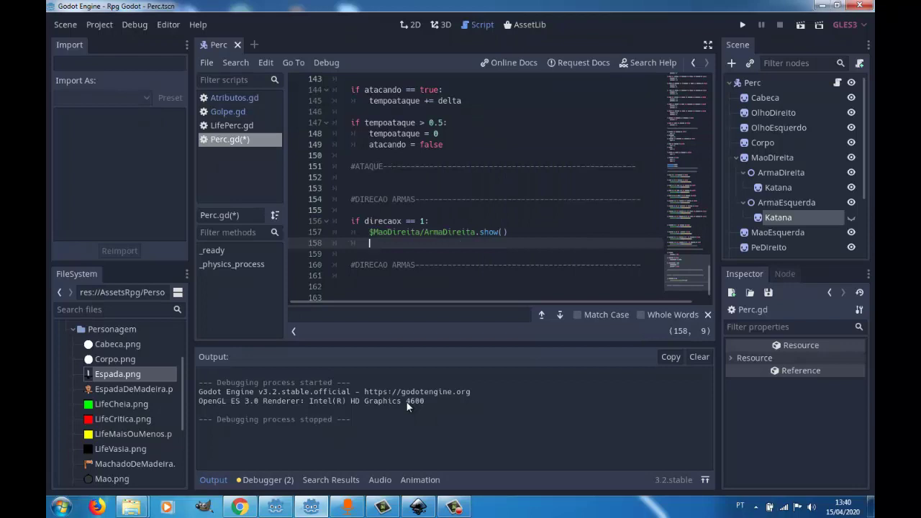
Add $MaoDireita/ArmaEsquerda.hide() to the direcaox == 1 block and leave blank lines after it
key(ctrl+space)
key(Escape)
text($)
text(arm)
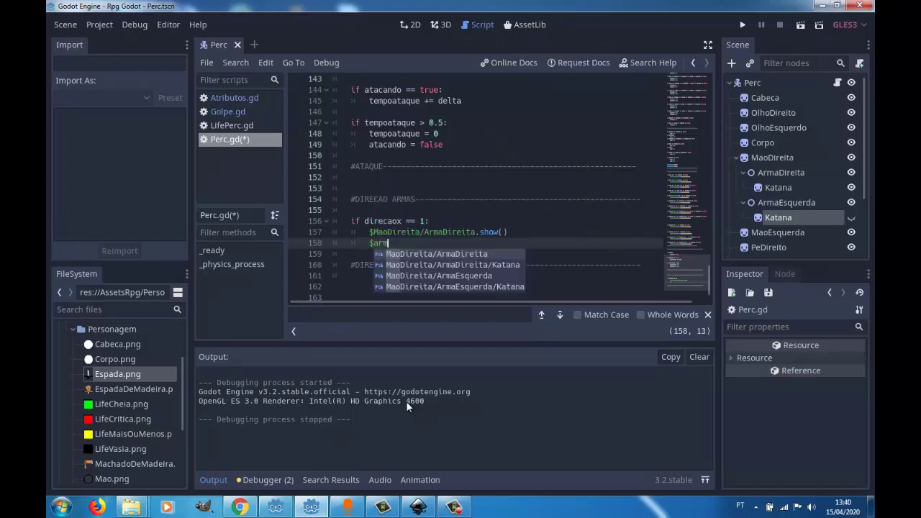
text(a)
key(BackSpace)
key(BackSpace)
key(BackSpace)
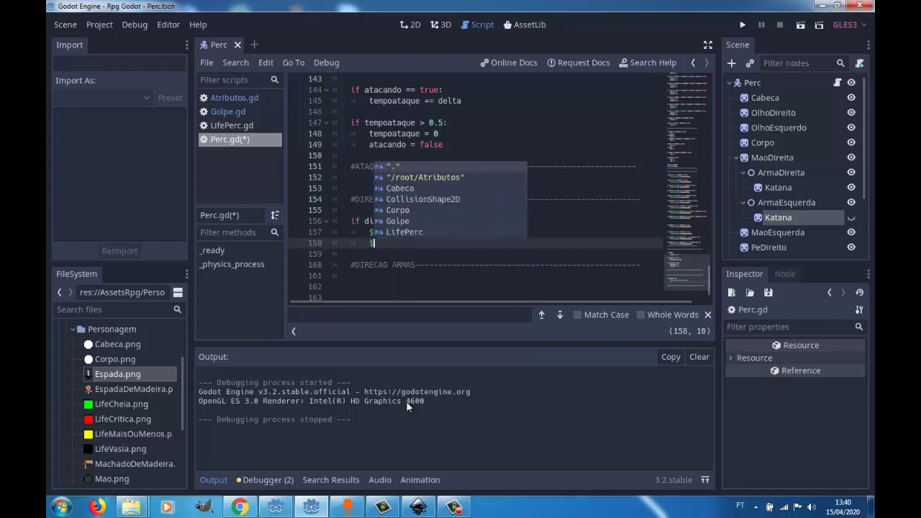
text(arma)
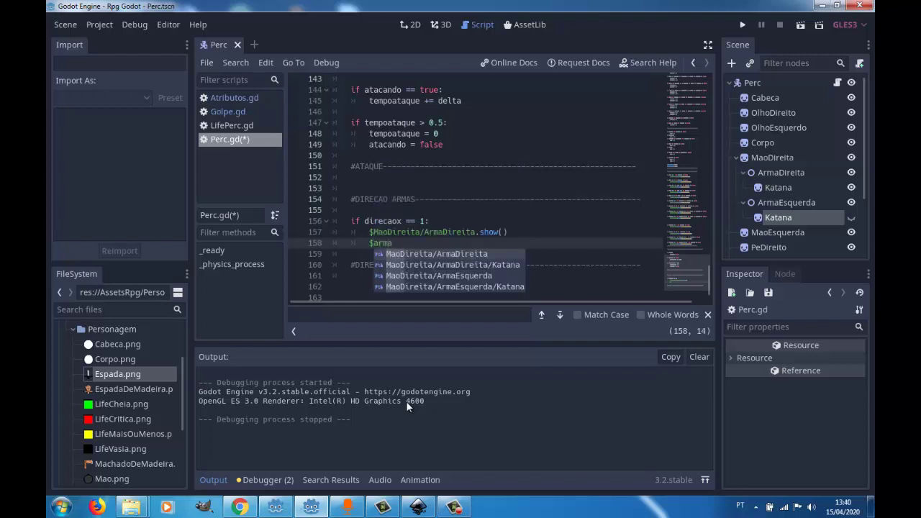
text(d)
key(Down)
key(Down)
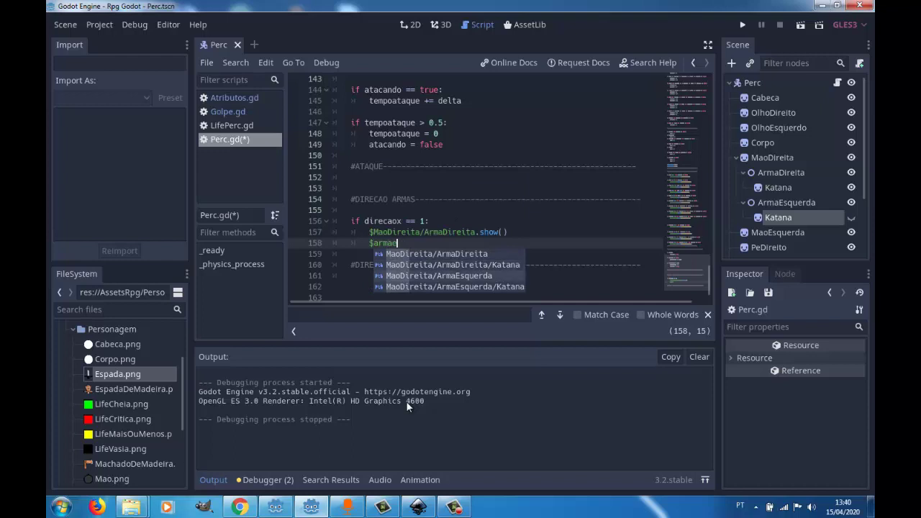
key(Return)
text(.)
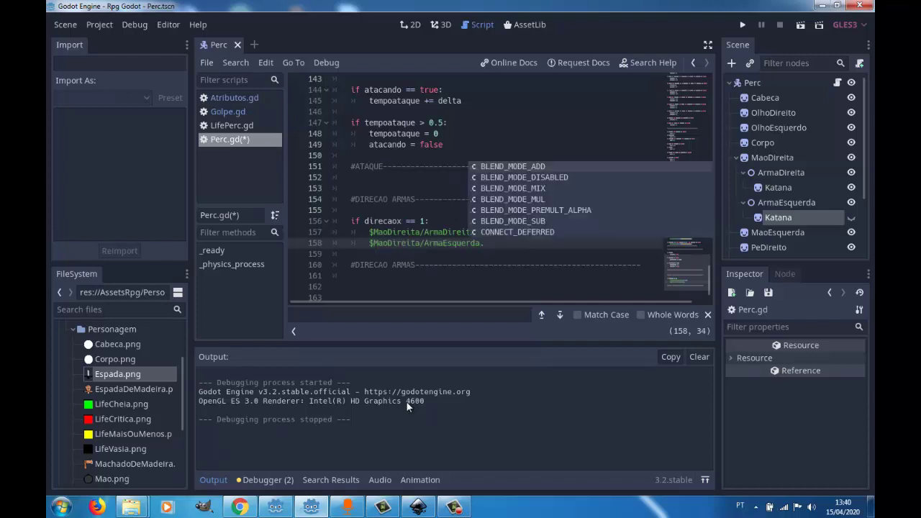
text(hi)
key(Return)
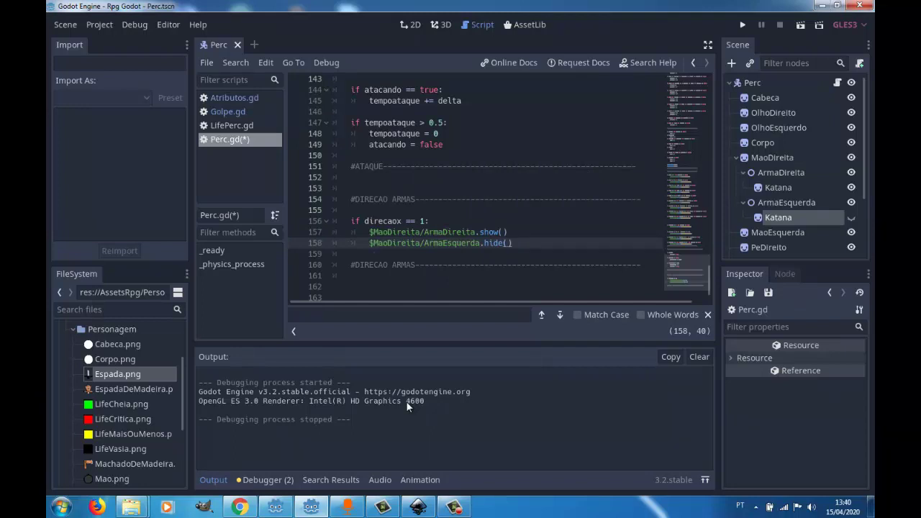
key(Return)
key(BackSpace)
key(Return)
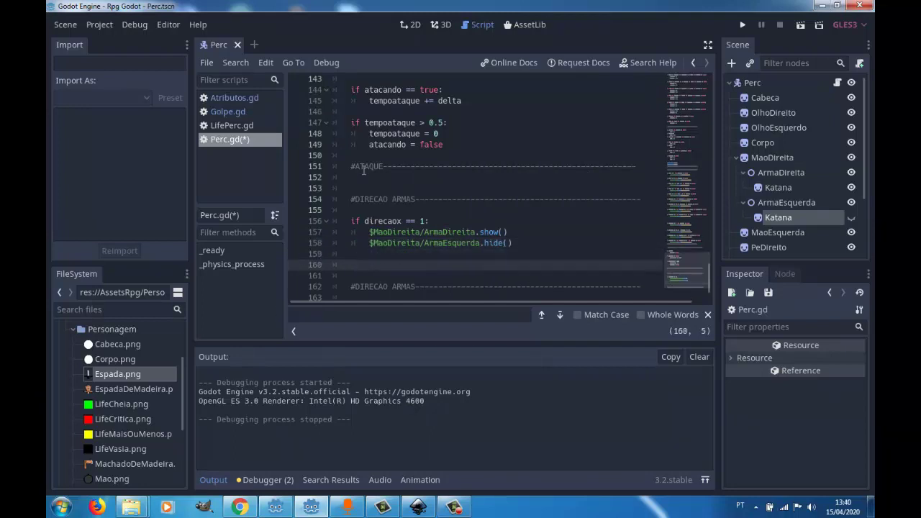
Copy the direcaox == 1 block, paste it below, and change its condition to -1
mouse_move(350, 223)
mouse_down()
mouse_move(497, 259)
mouse_move(527, 245)
mouse_up()
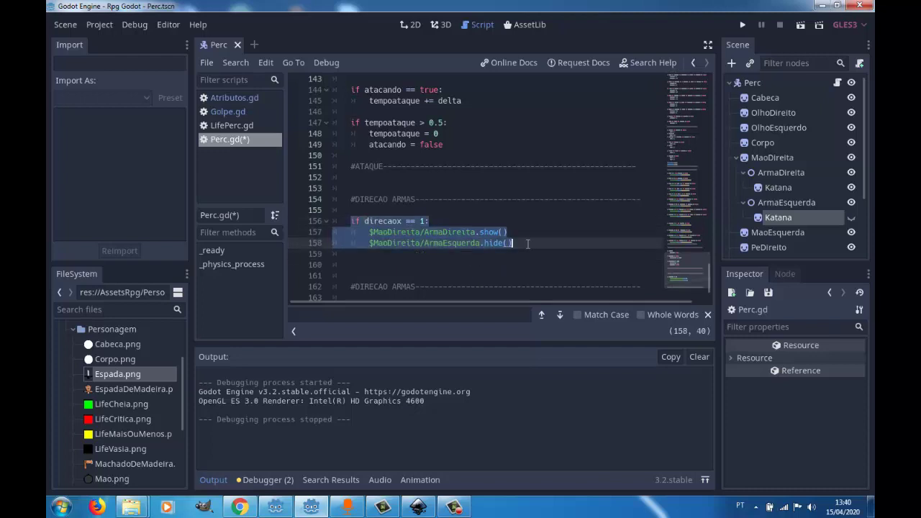
click(493, 275)
key(Return)
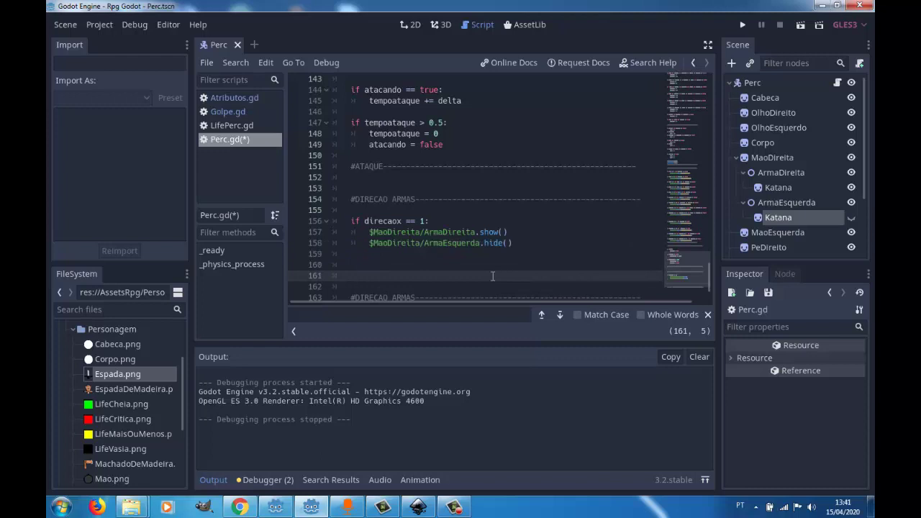
text(if direcaox == 1: 		$MaoDireita/ArmaDireita.show() 		$MaoDireita/ArmaEsquerda.hide())
click(493, 276)
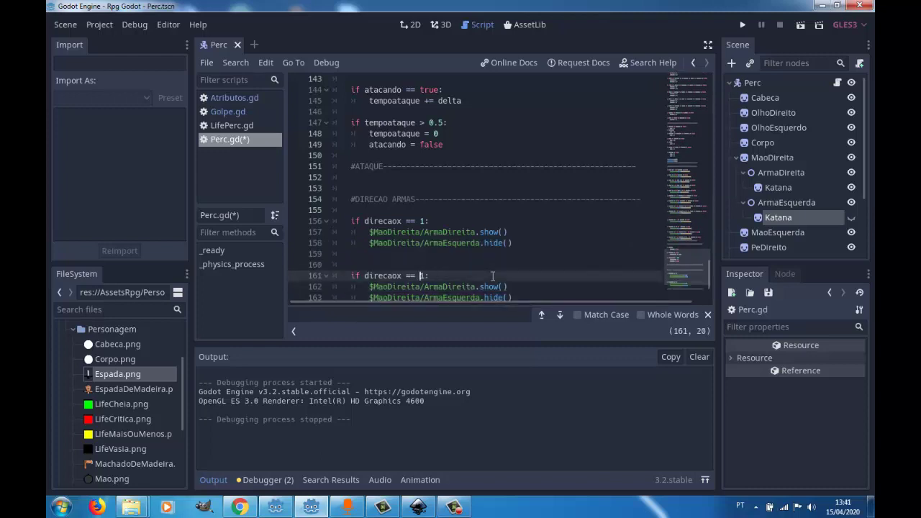
text(-)
In the -1 block, change the ArmaDireita call from show() to hide()
key(Down)
key(Down)
key(Down)
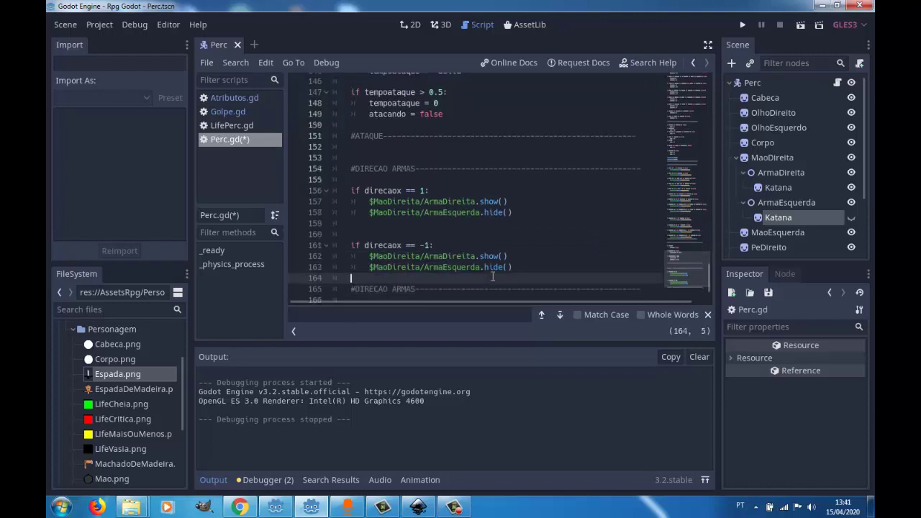
key(Up)
key(ctrl+Right)
key(ctrl+Right)
key(Up)
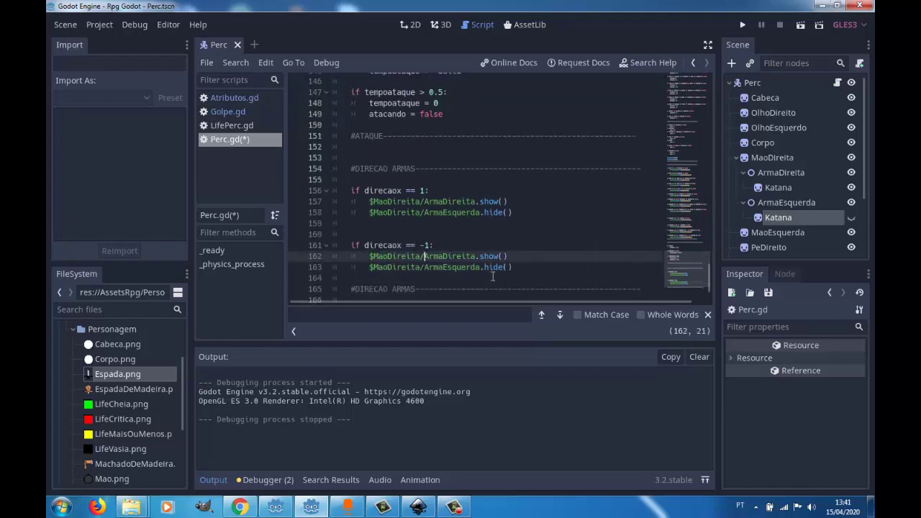
key(Up)
key(Up)
key(Up)
key(Up)
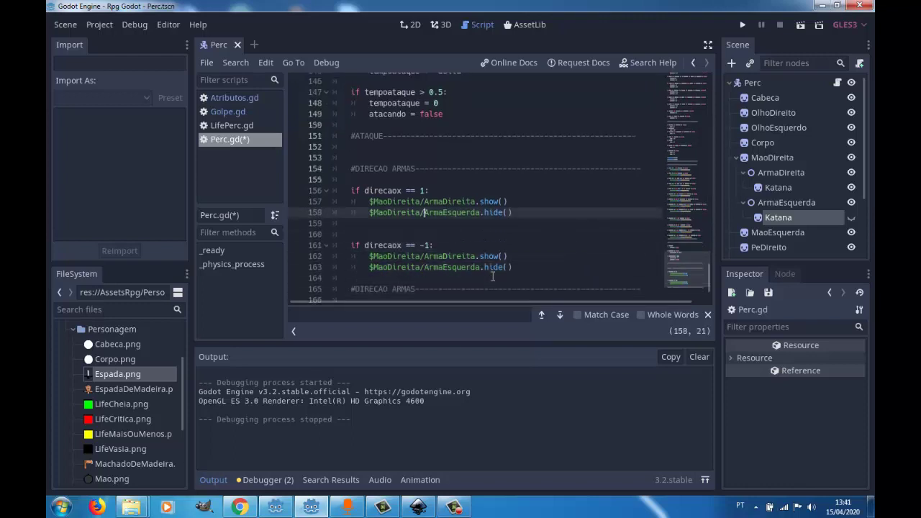
key(Down)
key(Down)
key(Down)
key(Down)
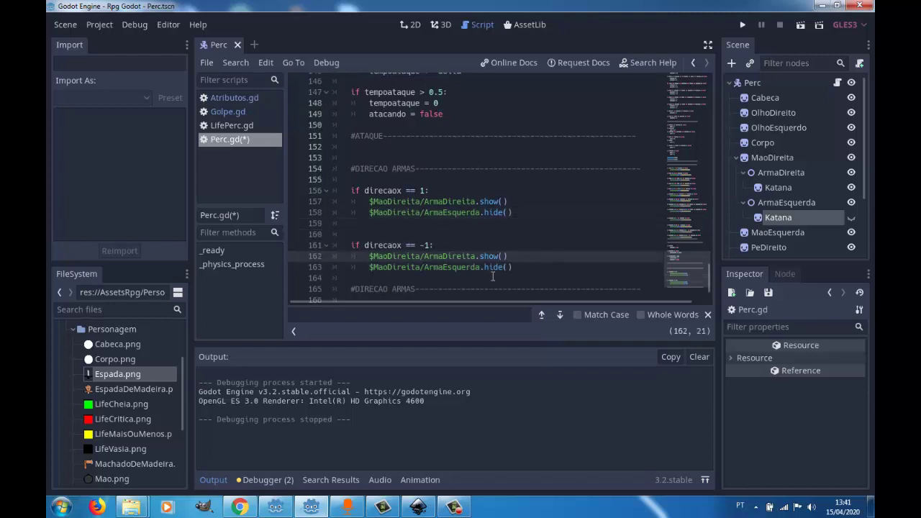
key(Down)
key(Down)
key(Up)
key(Up)
key(Down)
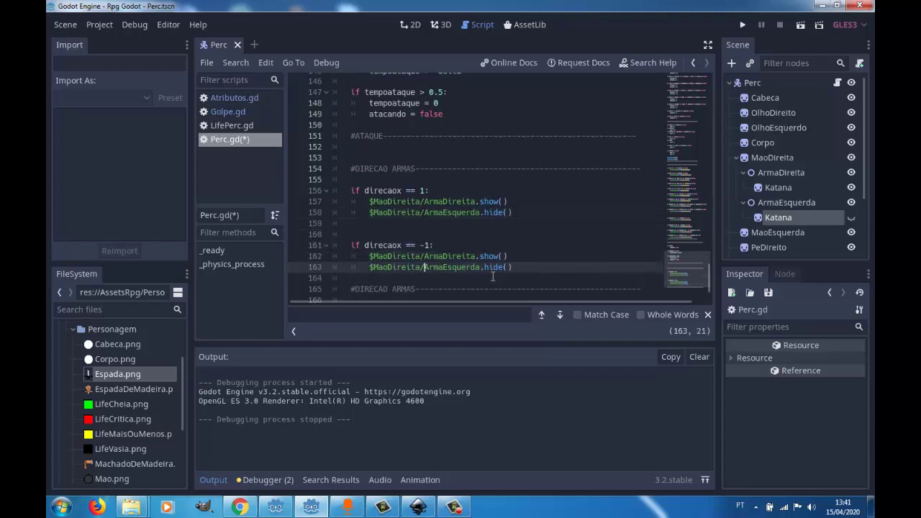
key(Up)
key(Right)
key(Right)
key(Right)
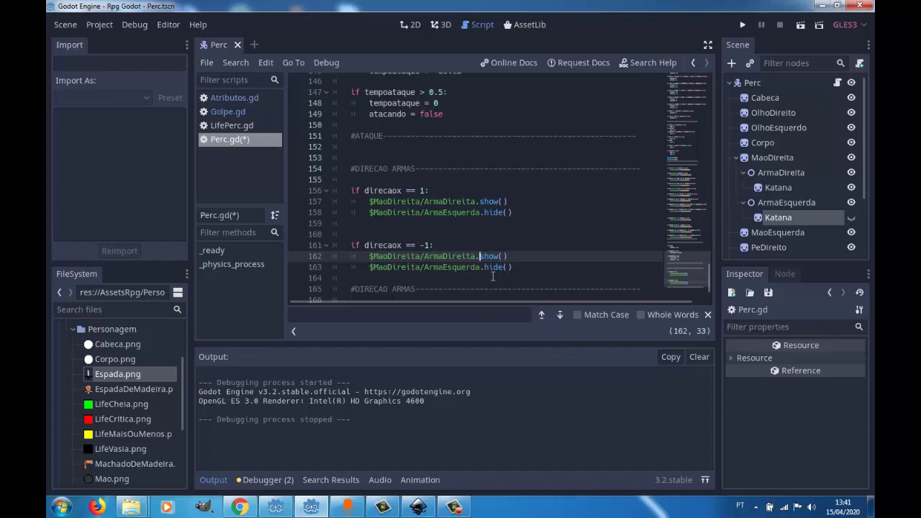
key(Right)
key(Right)
key(Right)
key(BackSpace)
key(BackSpace)
key(BackSpace)
text(hide)
Change the -1 block's ArmaEsquerda call from hide() to show() and add blank lines
key(Down)
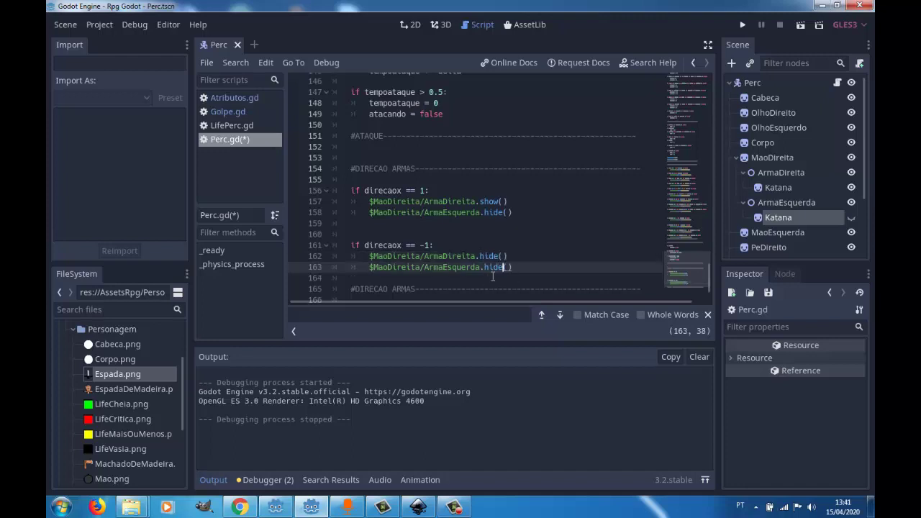
key(BackSpace)
key(BackSpace)
key(BackSpace)
key(BackSpace)
text(s)
text(how)
key(End)
key(Return)
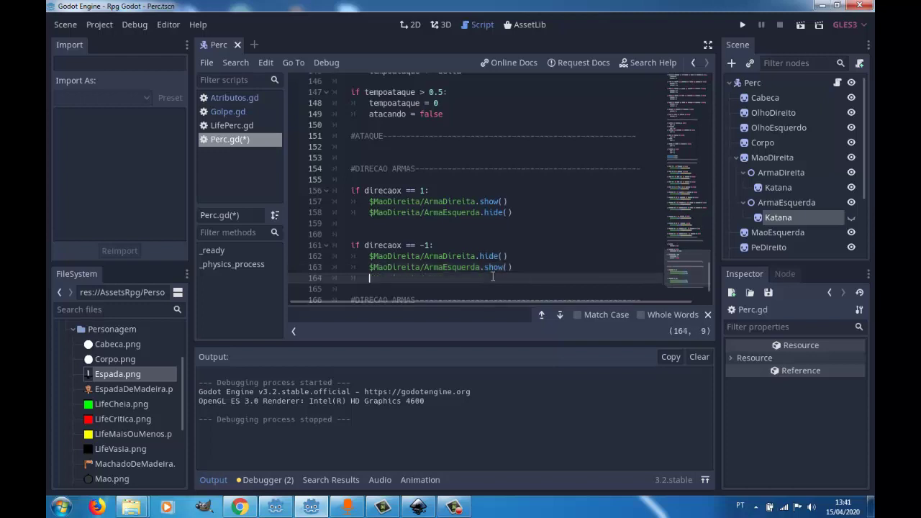
key(BackSpace)
key(Return)
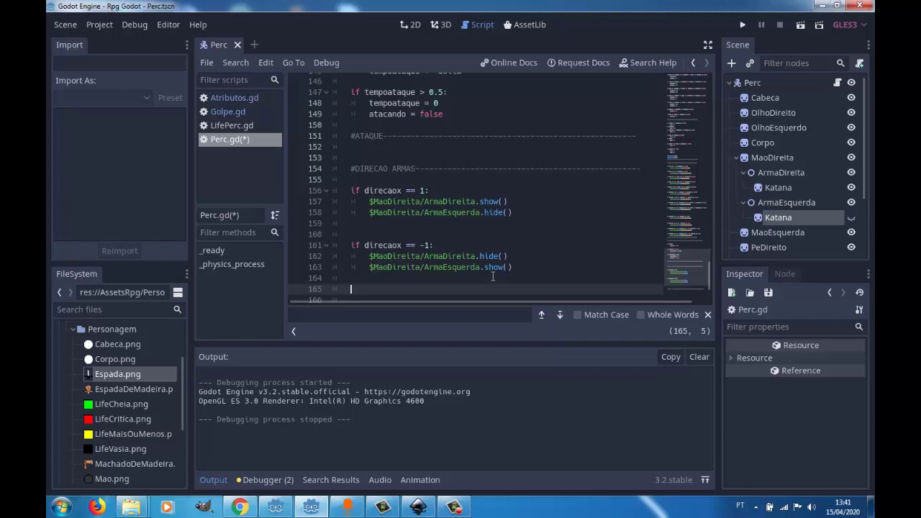
Write the condition 'if direcaoy == 1 and direcaox == 0:' in Perc.gd
text(i)
text(f dire)
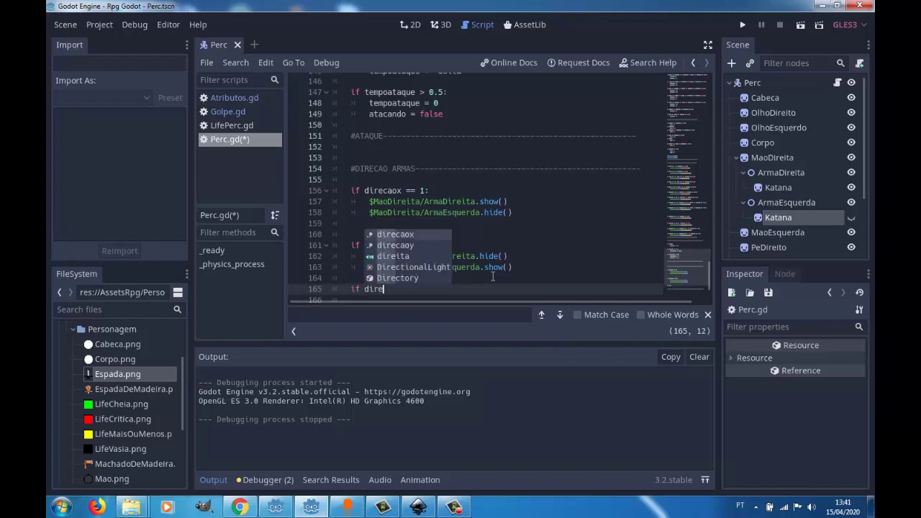
text(c)
key(Down)
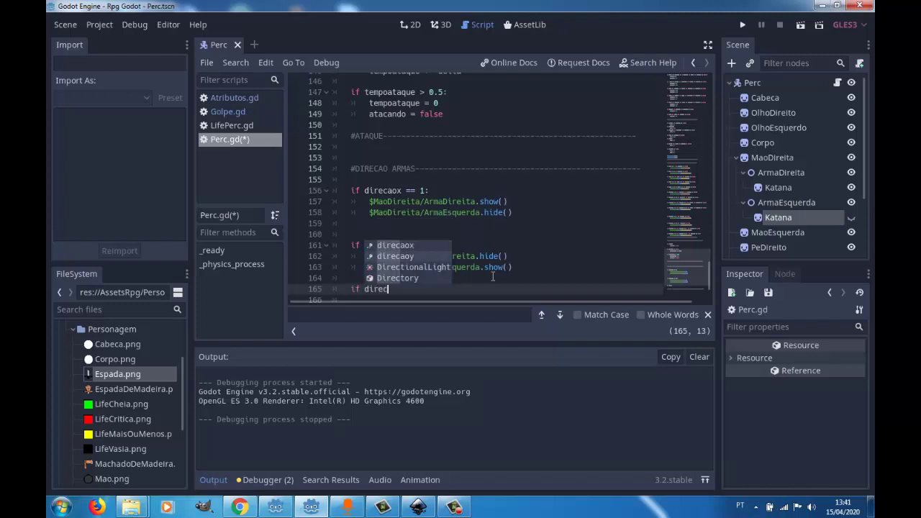
key(Return)
text(=)
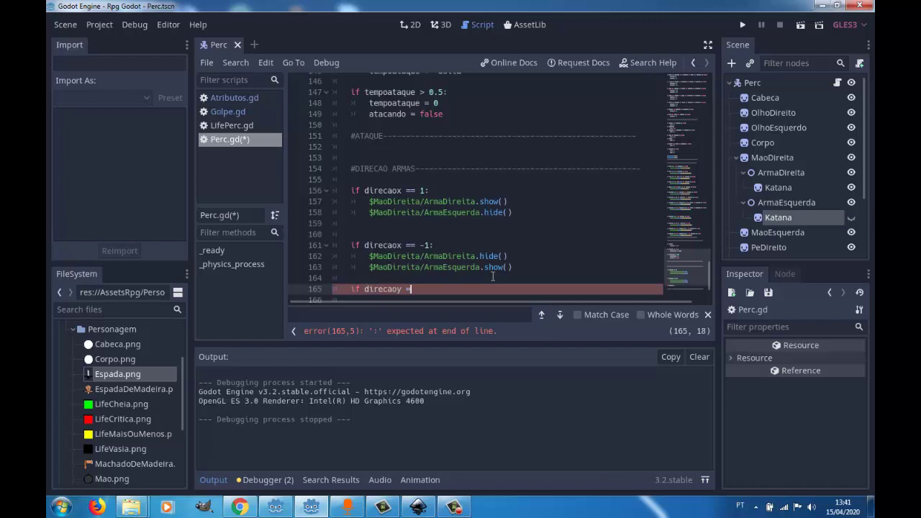
text(= 1 )
text(and d)
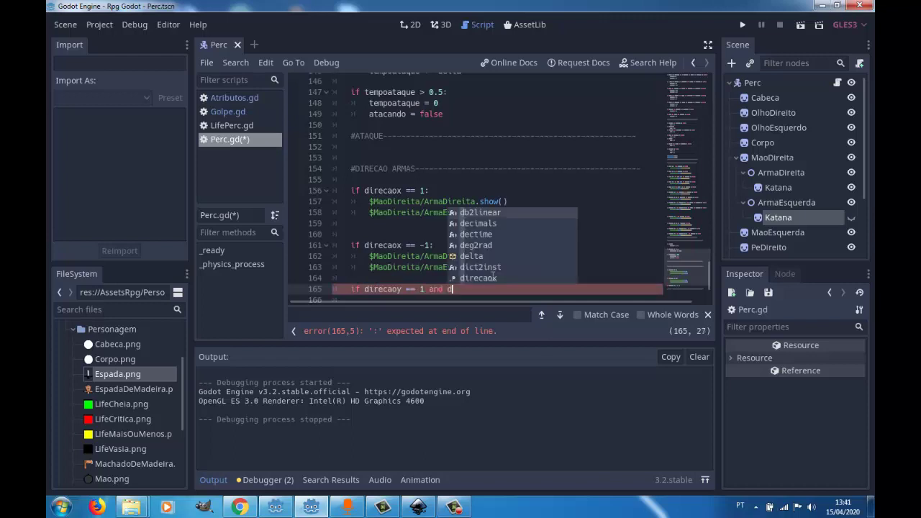
text(irec)
key(Return)
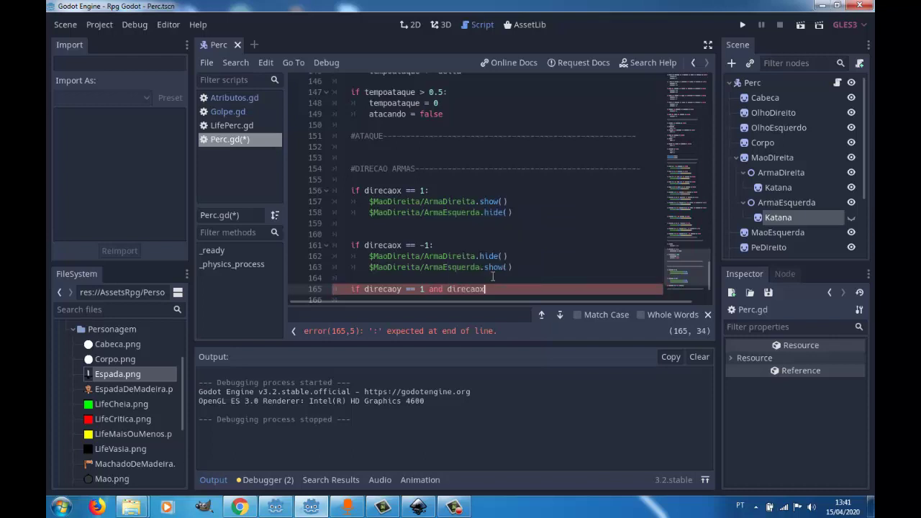
text( ==)
text( 0:)
key(Return)
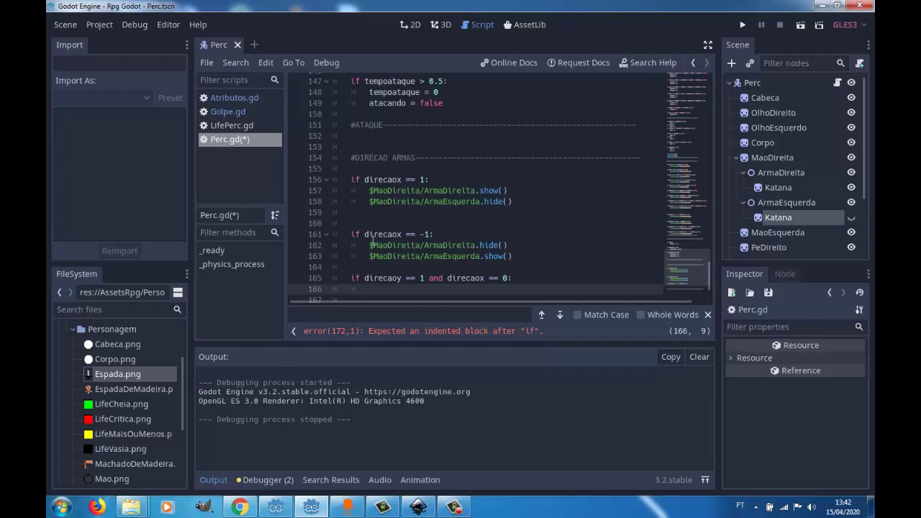
Copy the ArmaDireita hide and ArmaEsquerda show lines into the new direcaoy == 1 branch
drag(370, 246, 526, 258)
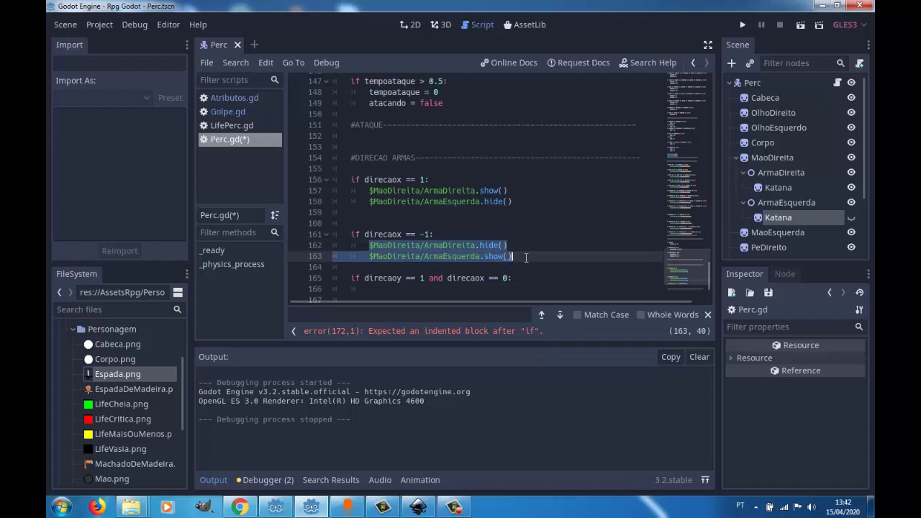
key(ctrl+c)
key(Down)
key(Down)
key(Return)
key(ctrl+v)
key(Return)
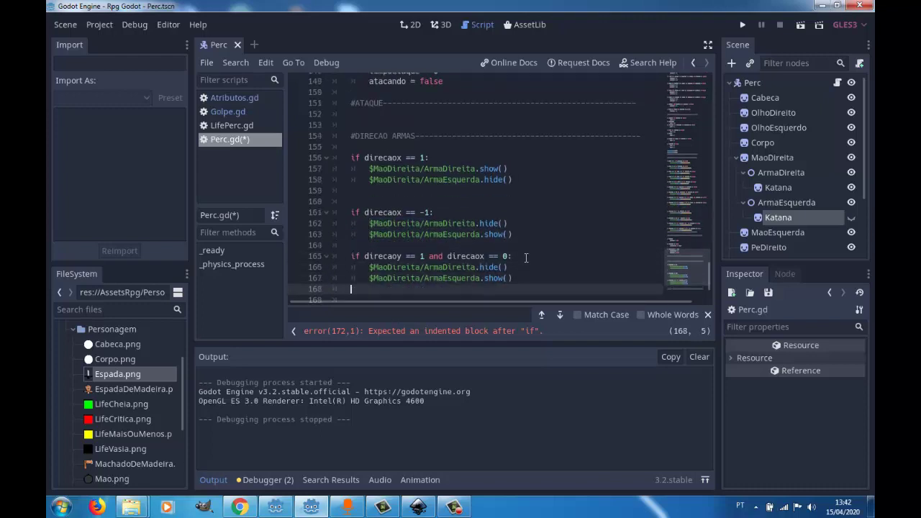
key(Return)
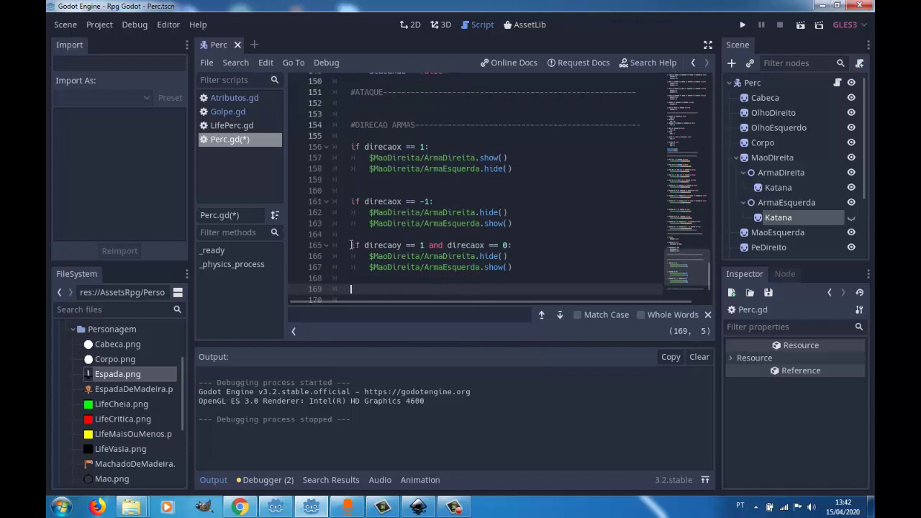
Duplicate the branch below and change its condition to direcaoy == -1
mouse_move(351, 245)
mouse_down()
mouse_move(422, 268)
mouse_move(519, 266)
mouse_up()
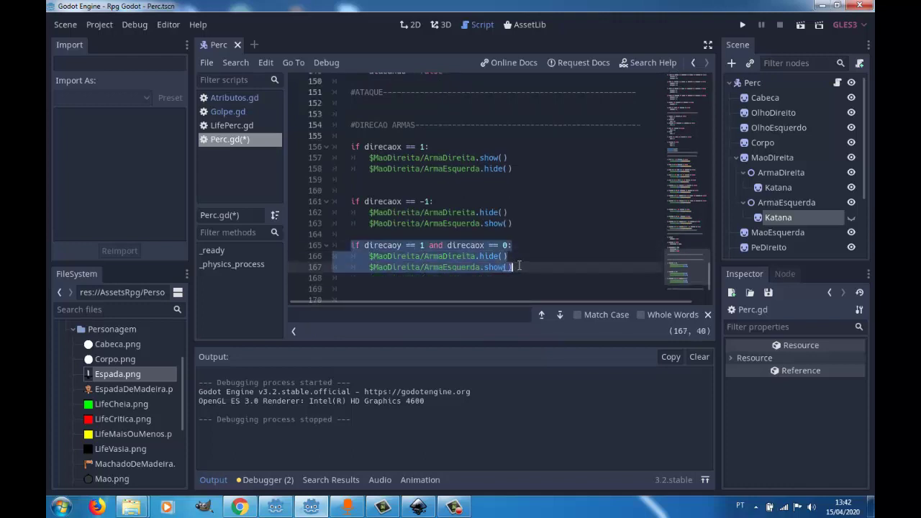
click(463, 284)
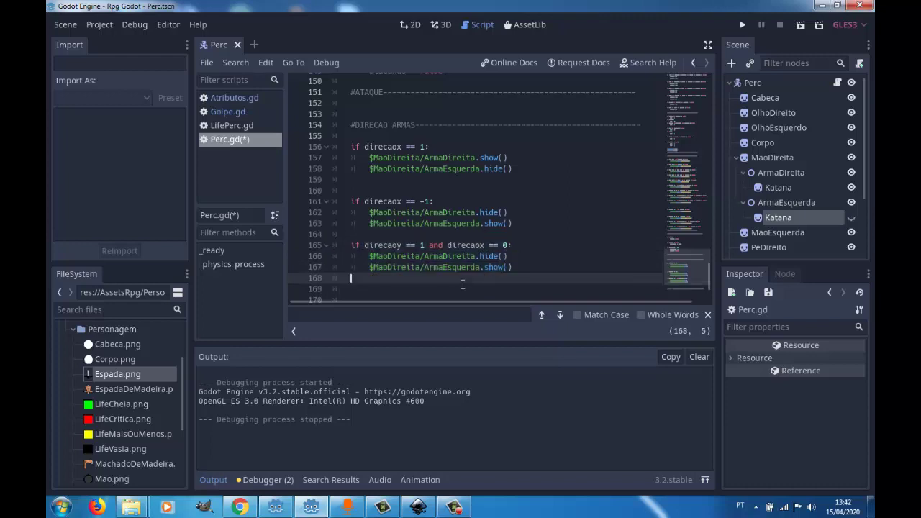
key(ctrl+v)
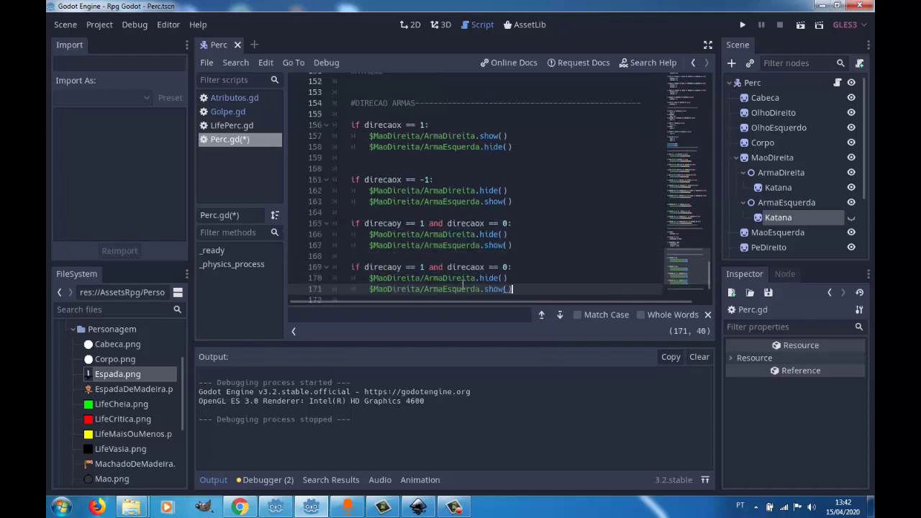
key(Up)
key(Up)
key(Down)
key(Left)
key(Up)
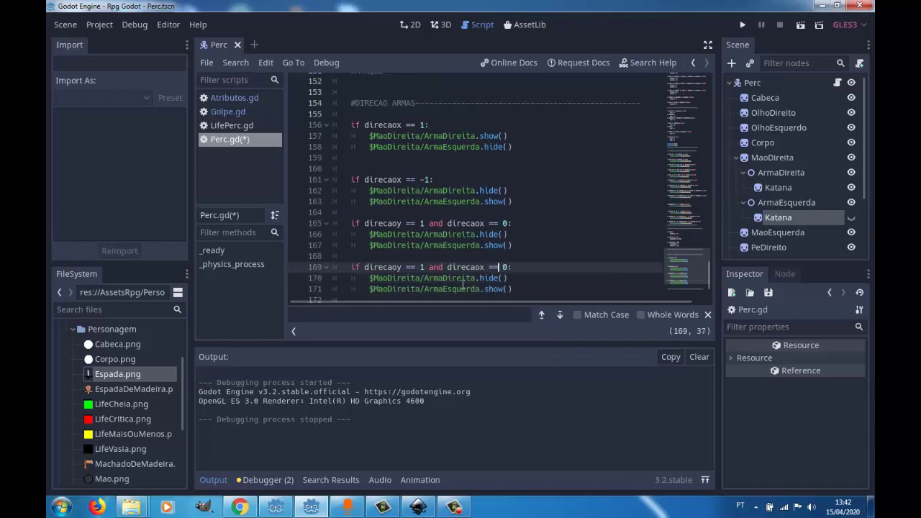
key(Left)
key(Left)
key(Left)
key(Left)
key(Left)
key(Left)
text(-)
key(Down)
key(Down)
key(Down)
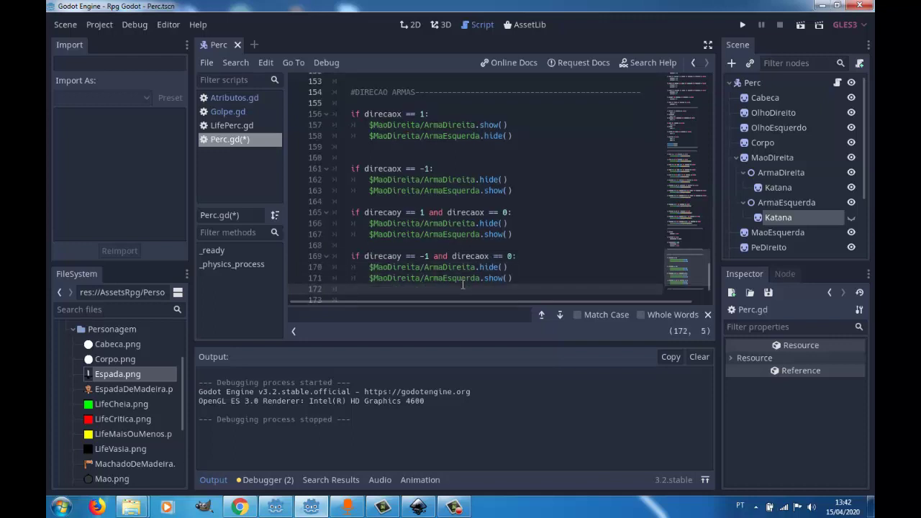
key(Return)
key(Return)
key(ctrl+v)
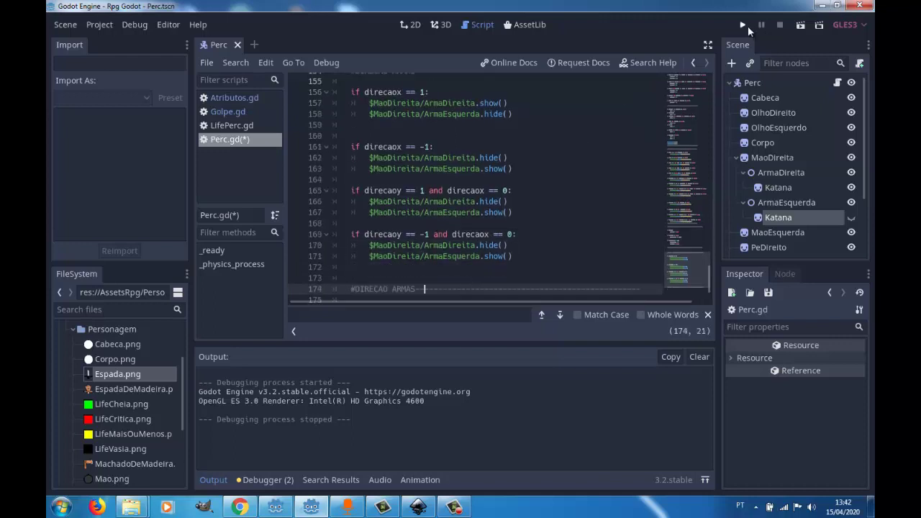
Run the game, walk the character right and left several times, then stop it
click(744, 25)
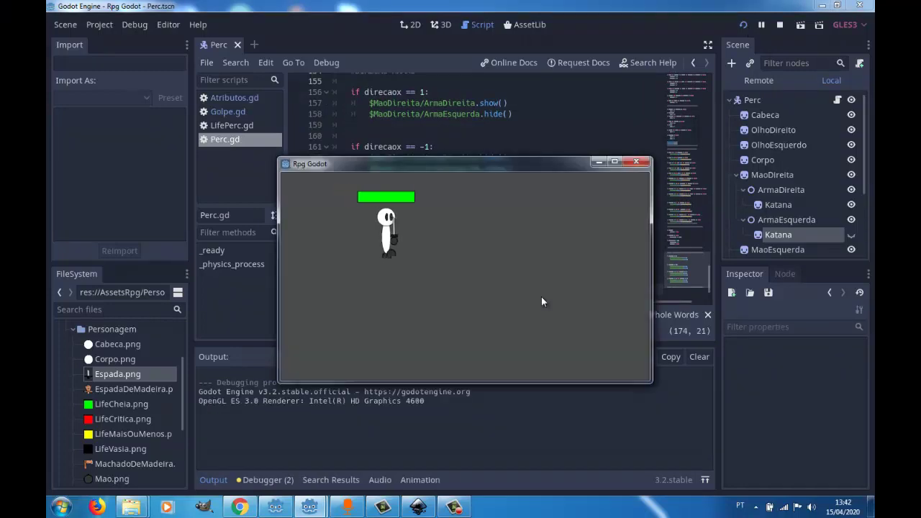
key(Right)
key(Left)
key(Left)
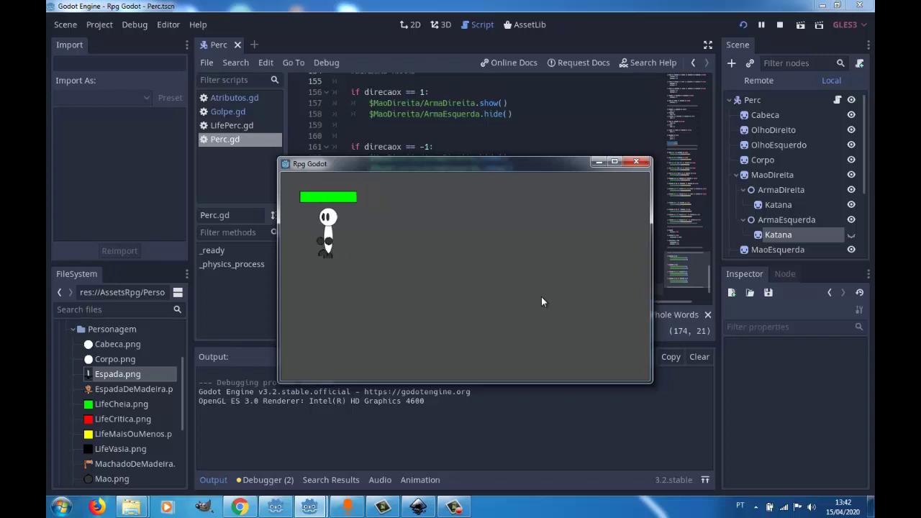
key(Right)
key(Right)
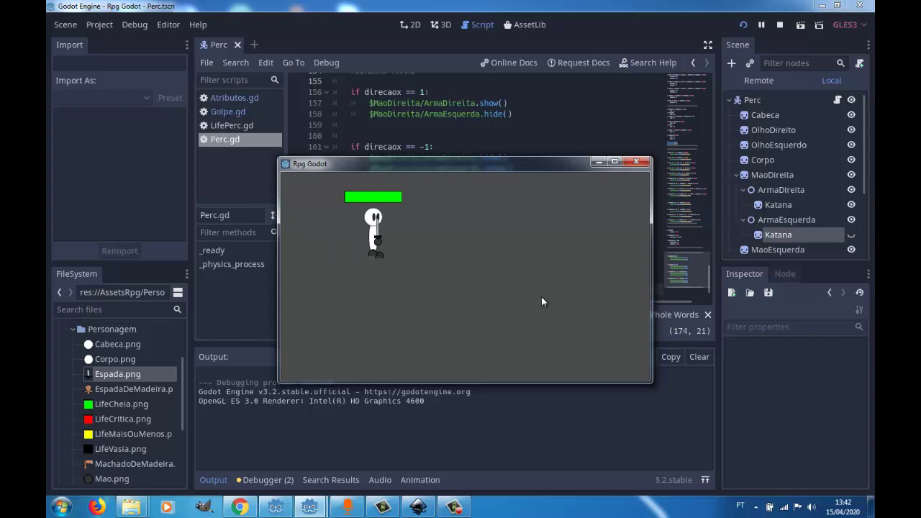
key(Left)
key(Left)
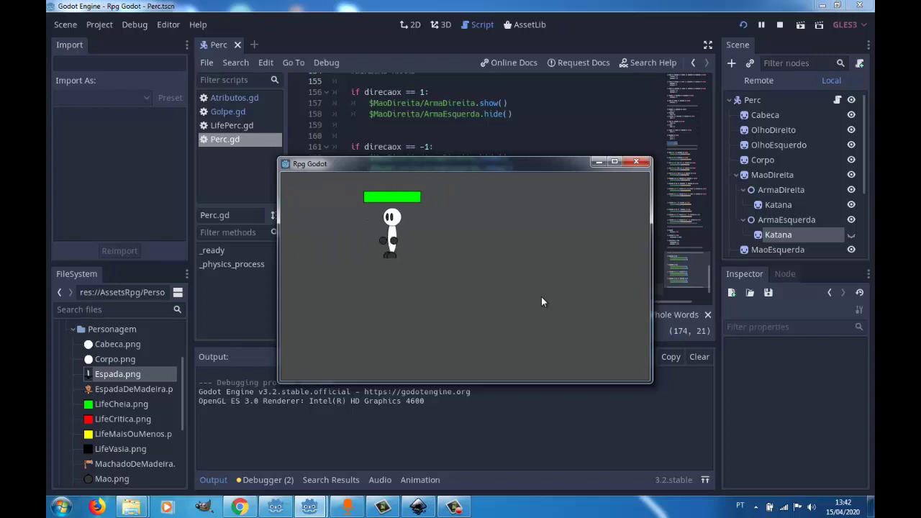
key(Right)
click(781, 26)
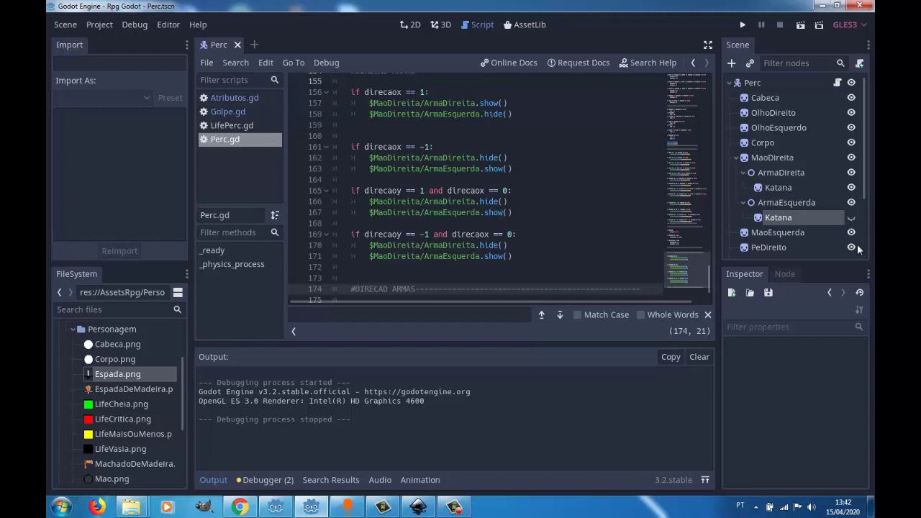
Show the Katana under ArmaEsquerda, then replay the game walking left and right before stopping
click(852, 218)
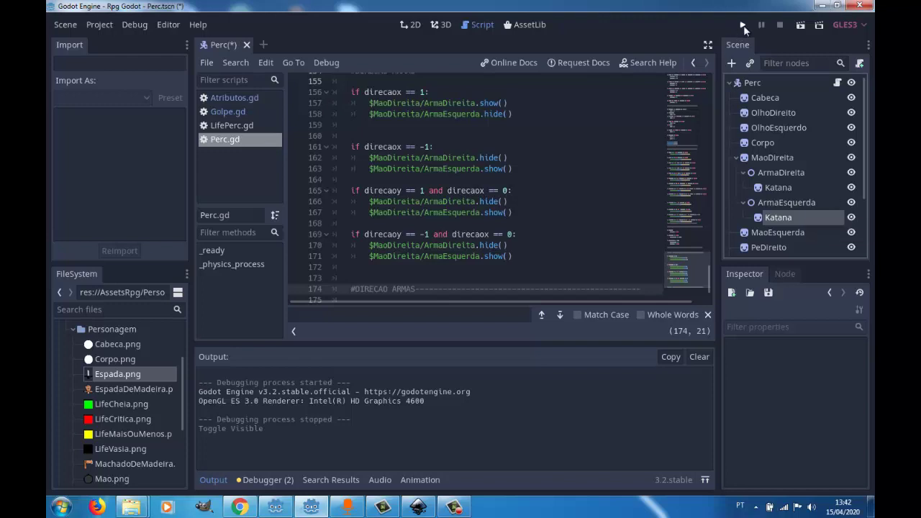
click(743, 25)
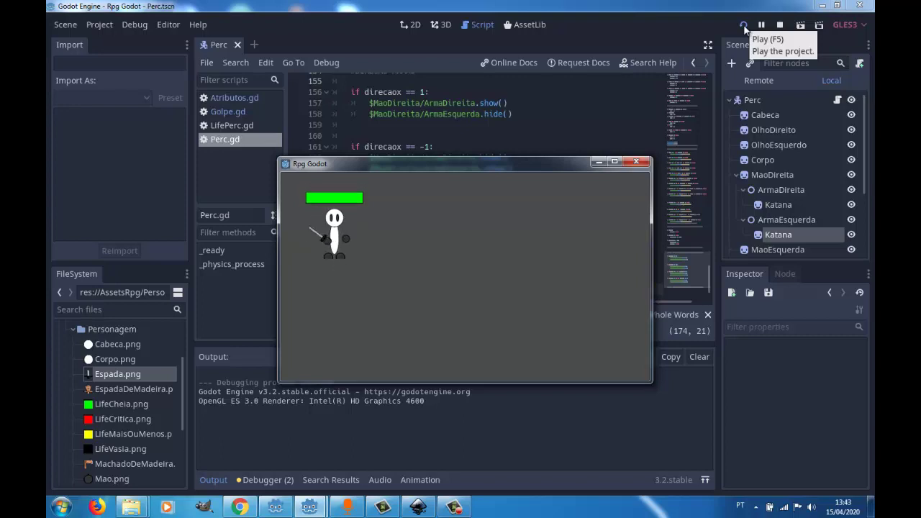
key(Left)
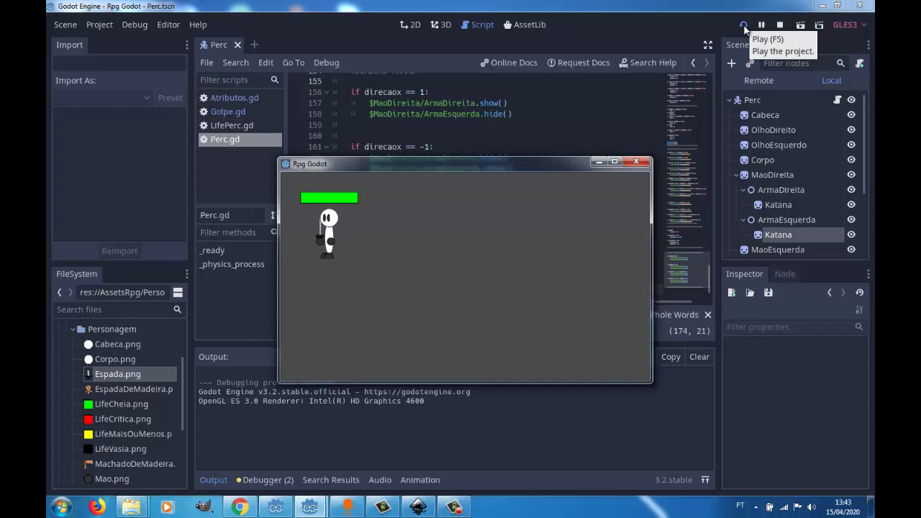
key(Right)
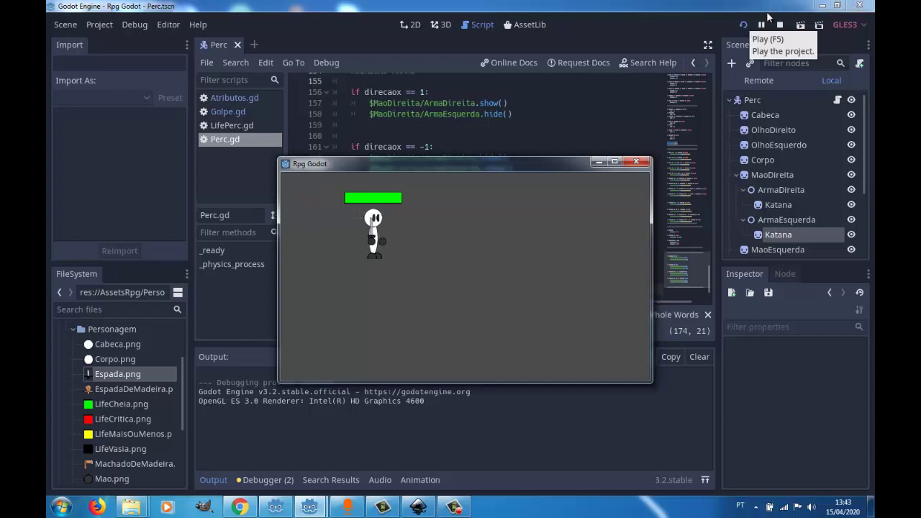
click(779, 26)
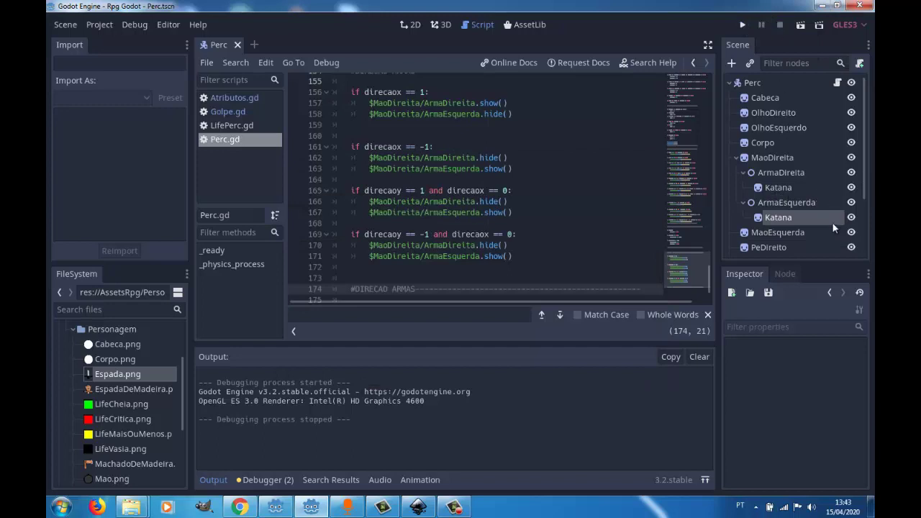
Hide the Katana sprites under ArmaEsquerda and ArmaDireita, then select the ArmaDireita Katana
click(852, 219)
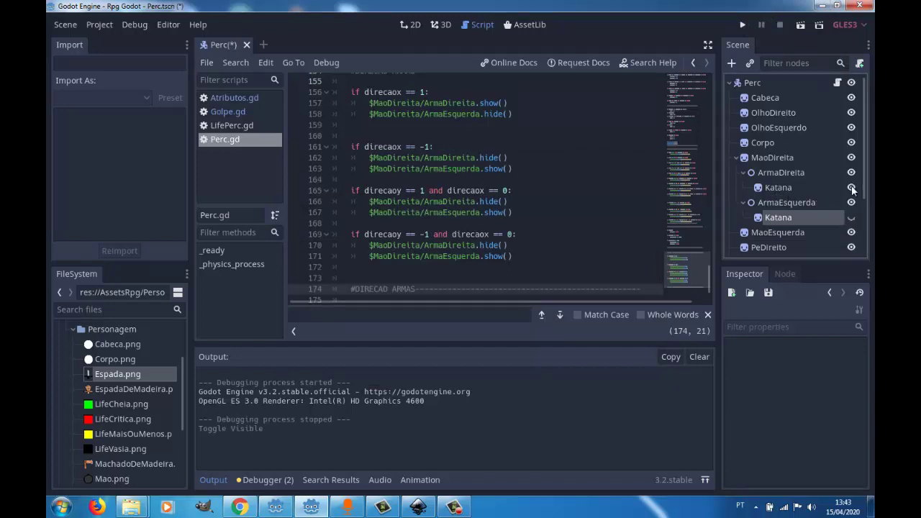
click(852, 187)
drag(707, 285, 708, 292)
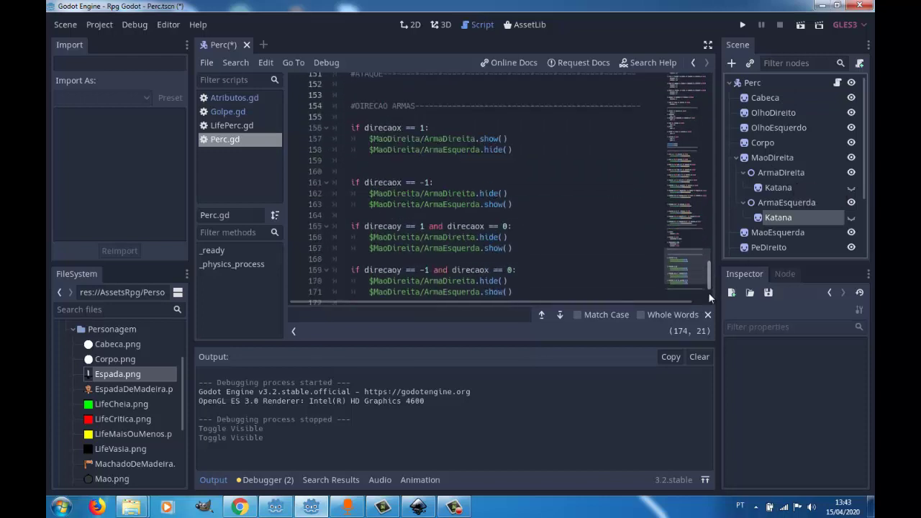
click(777, 187)
Duplicate the Katana under ArmaDireita and under ArmaEsquerda, making each copy visible
click(796, 172)
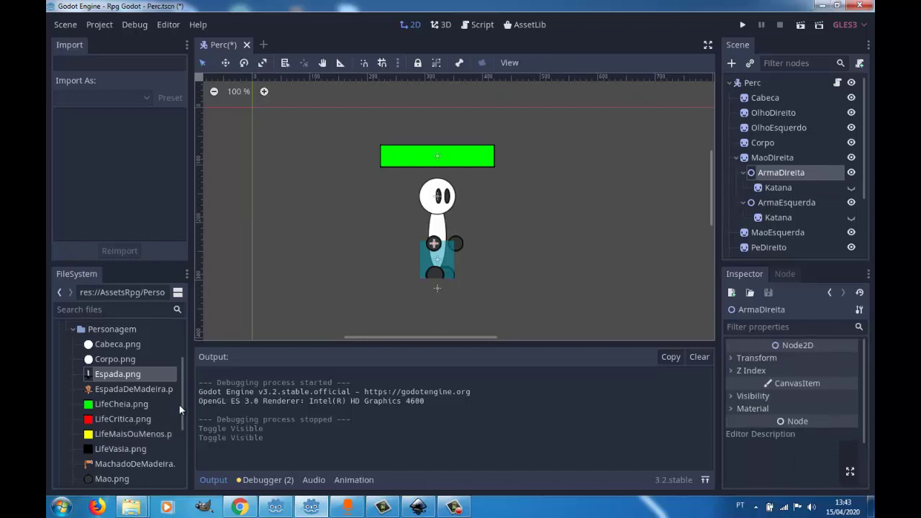
scroll(182, 406, down, 2)
mouse_move(165, 415)
mouse_down()
mouse_move(324, 336)
mouse_move(609, 229)
mouse_move(158, 421)
mouse_up()
click(800, 188)
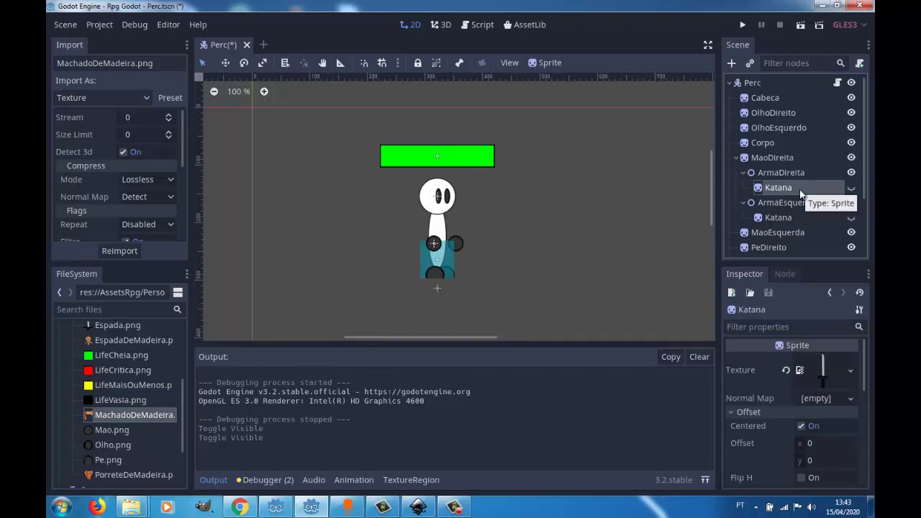
key(ctrl+d)
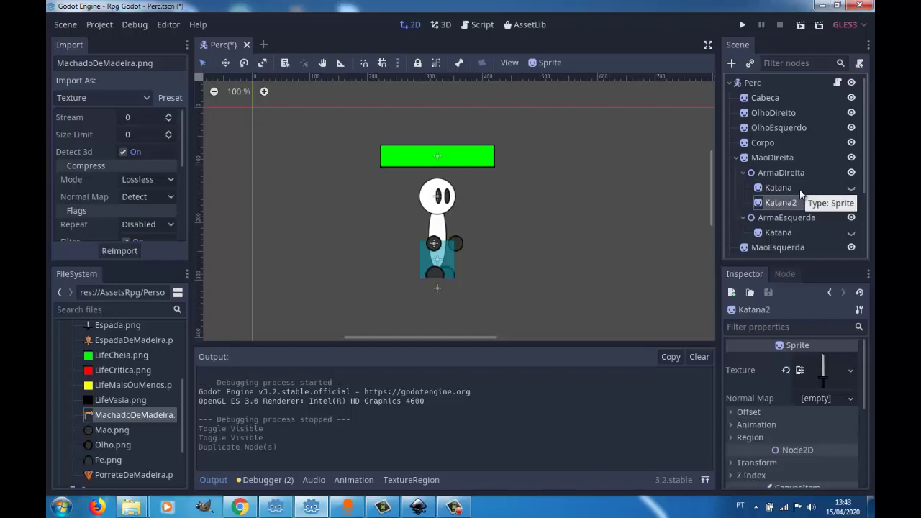
click(853, 204)
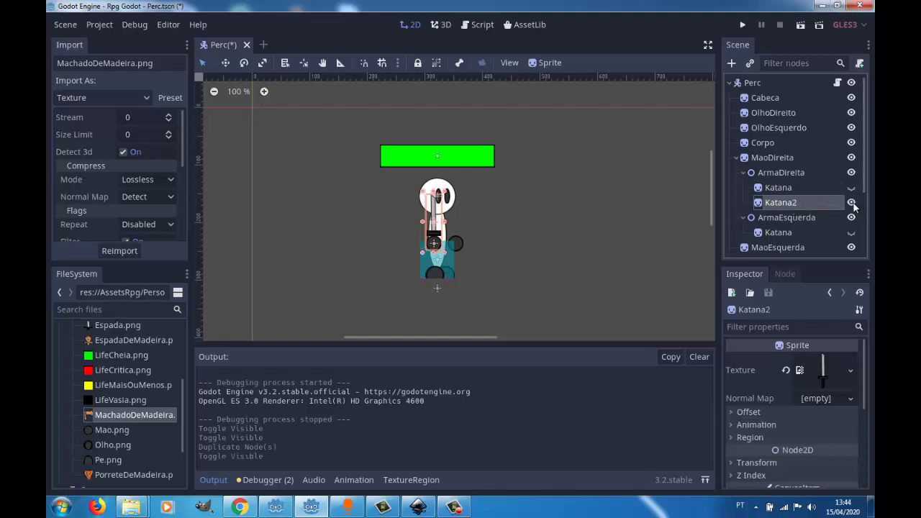
scroll(866, 200, down, 1)
scroll(866, 200, down, 1)
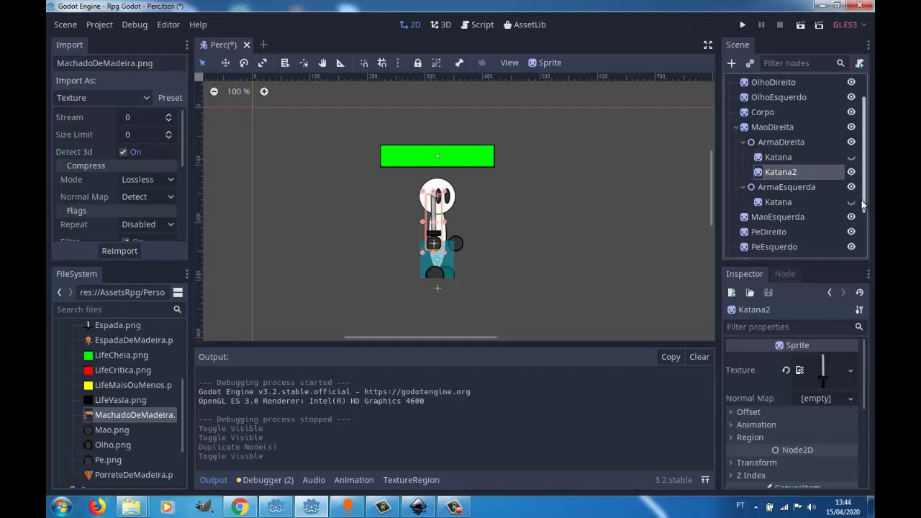
click(784, 203)
key(ctrl+d)
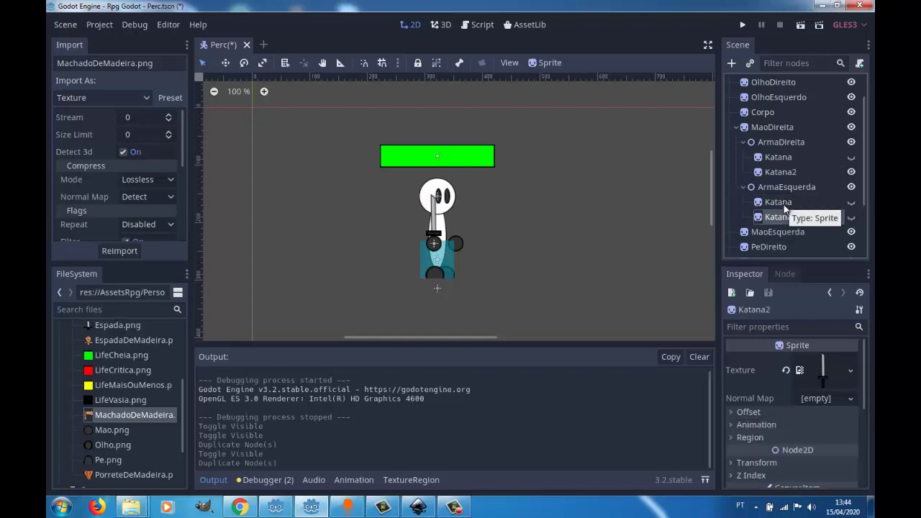
click(853, 218)
Rename both Katana2 copies to MachadoDeMadeira
double_click(815, 218)
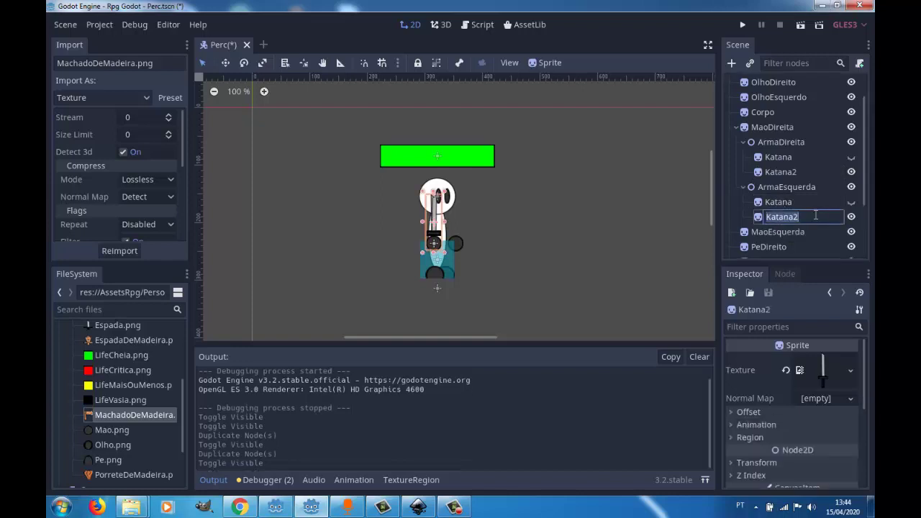
text(MachadoDe)
text(Made)
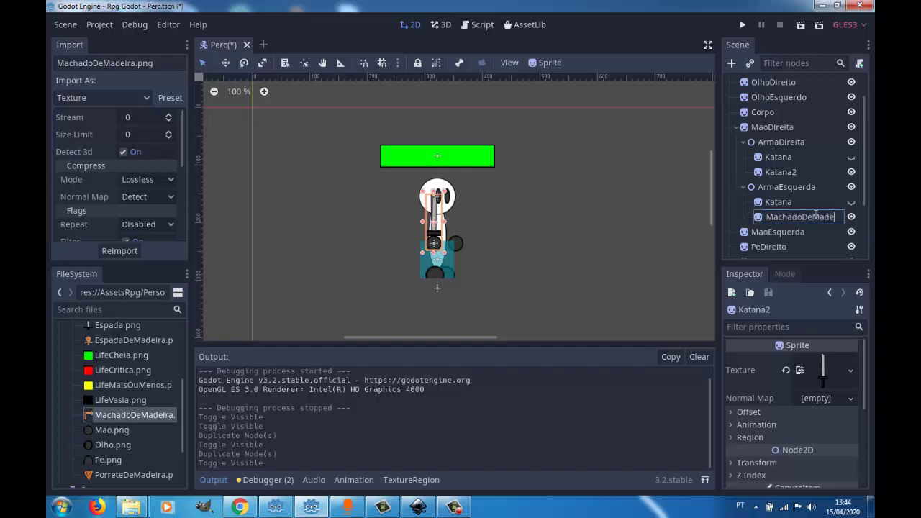
text(a)
key(ctrl+a)
click(791, 201)
double_click(776, 173)
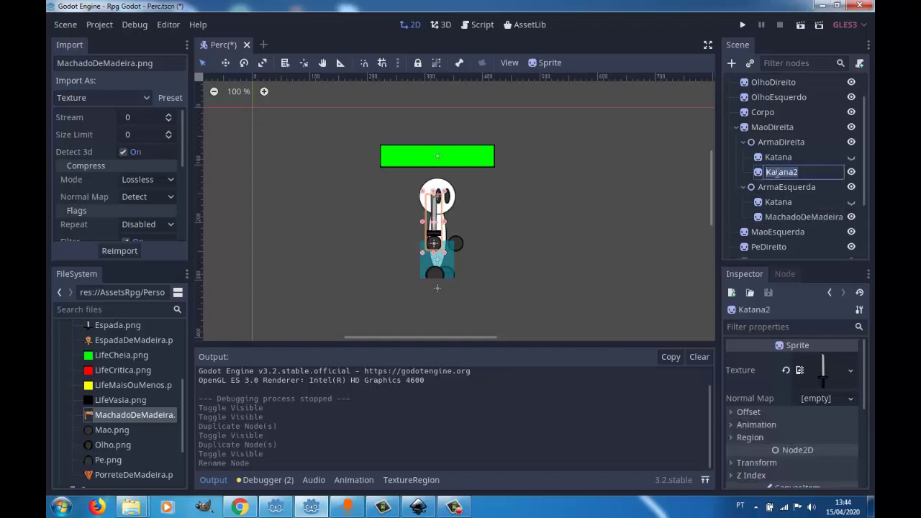
text(MachadoDeMadeira)
click(777, 158)
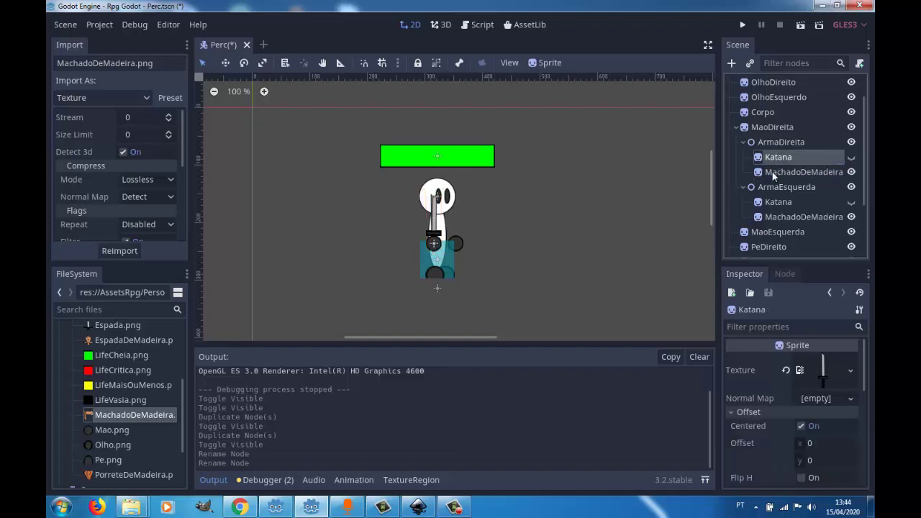
click(777, 173)
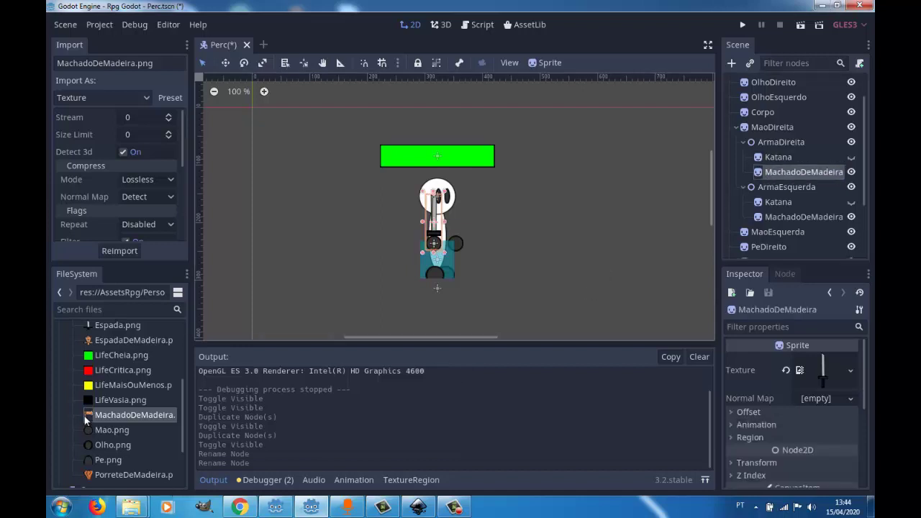
Drop MachadoDeMadeira.png onto the Texture of the ArmaDireita and ArmaEsquerda axe sprites
mouse_move(94, 420)
mouse_down()
mouse_move(355, 381)
mouse_move(824, 369)
mouse_up()
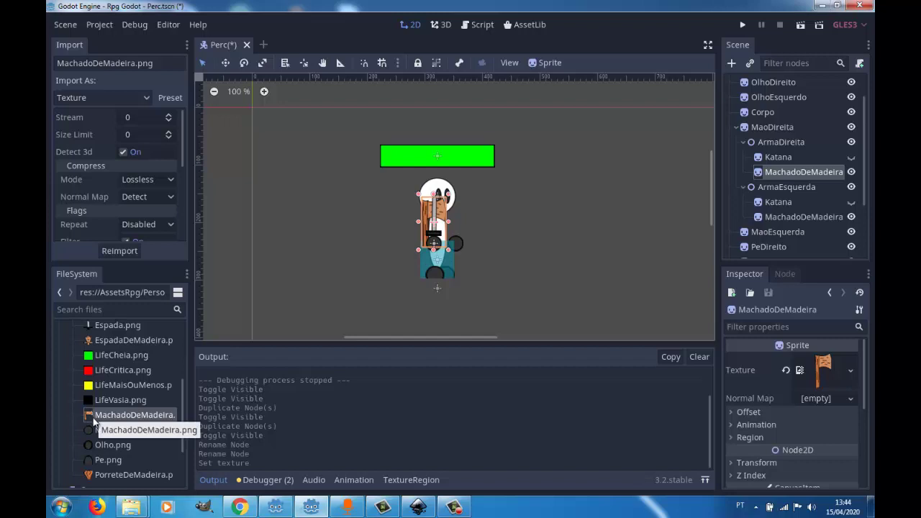
click(781, 216)
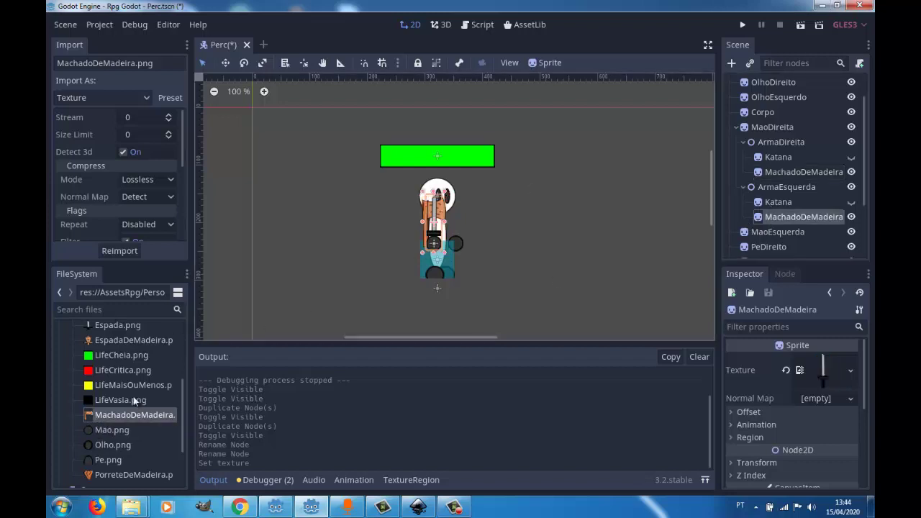
drag(119, 410, 831, 372)
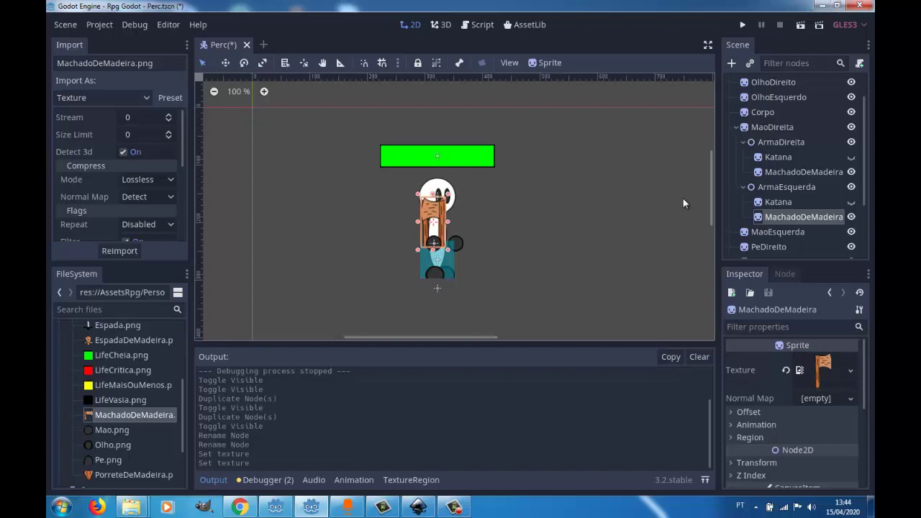
Nudge the left-hand axe four steps left and one step down
key(Left)
key(Left)
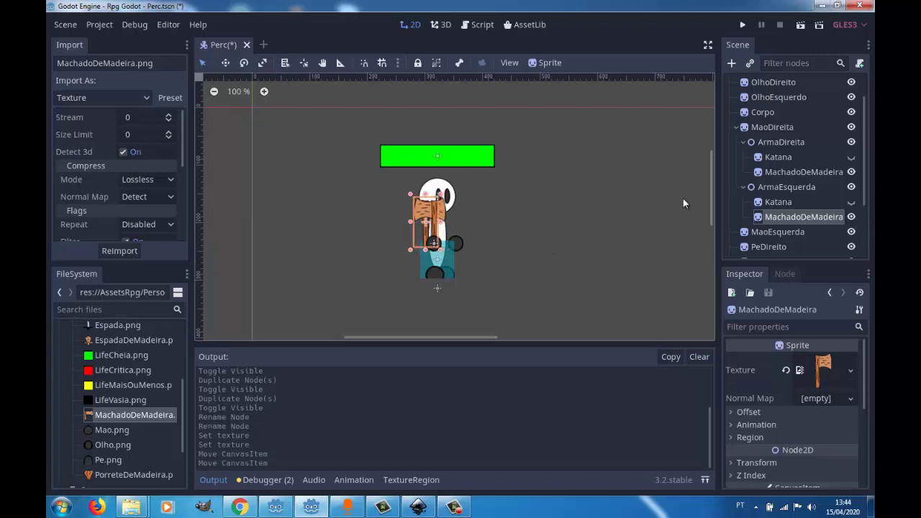
key(Left)
key(Down)
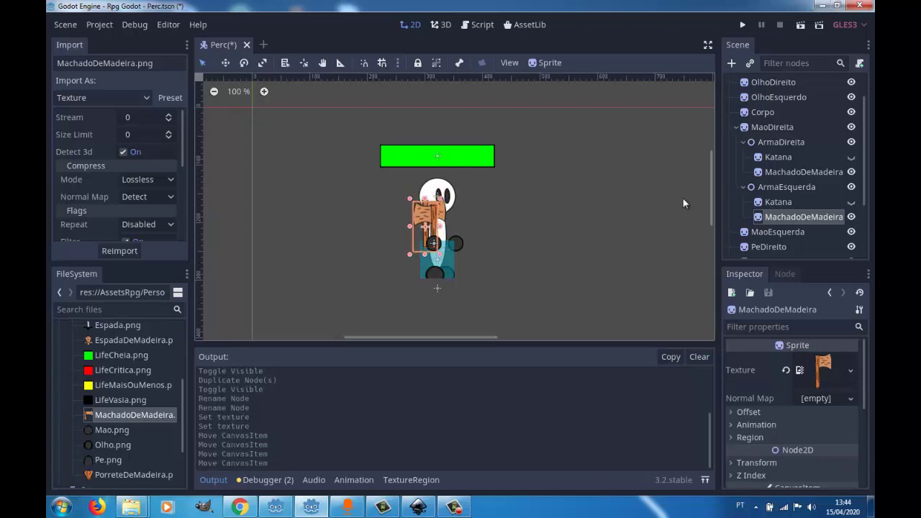
key(Left)
key(Left)
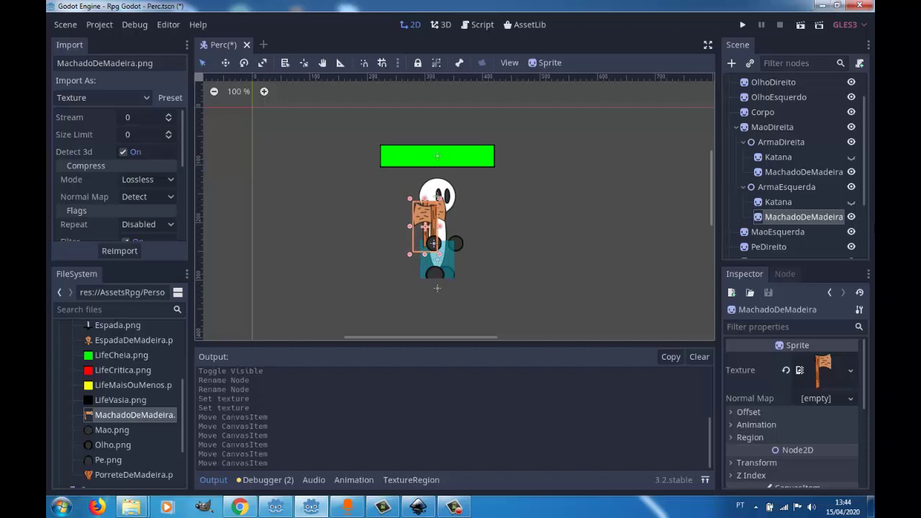
key(Left)
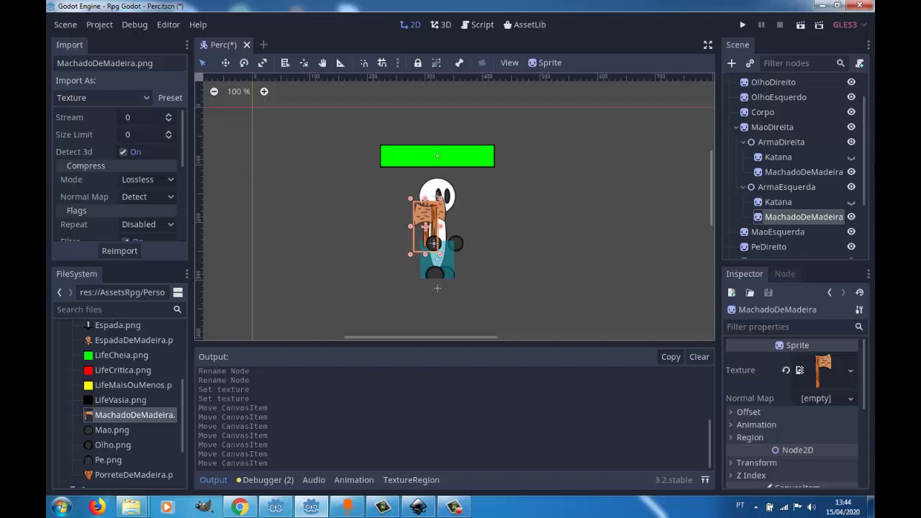
Nudge the ArmaDireita axe two steps down and three right, then deselect it
click(779, 174)
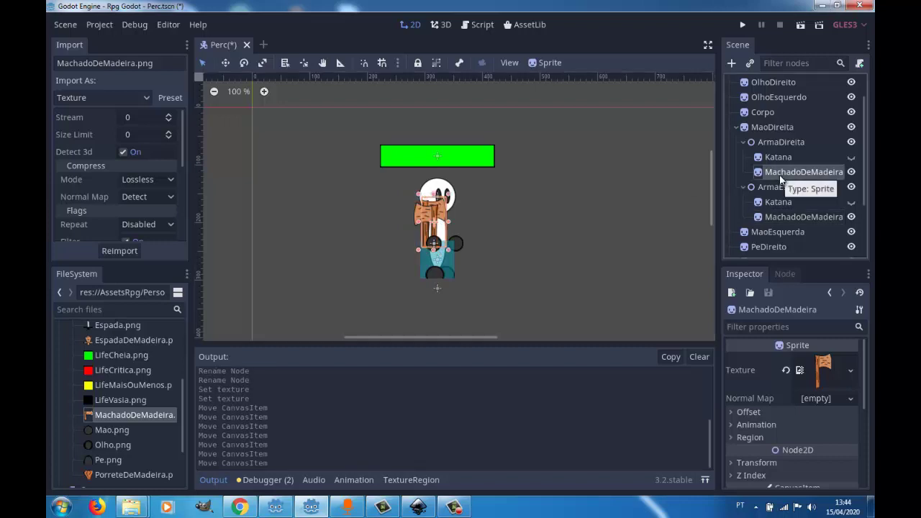
key(Down)
key(Down)
key(Up)
key(Up)
key(Down)
key(Down)
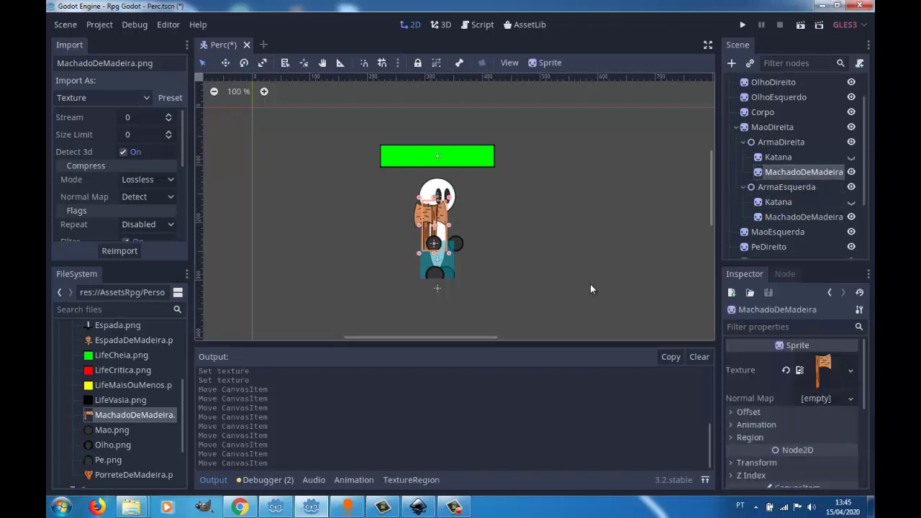
key(Down)
key(Down)
key(Right)
key(Right)
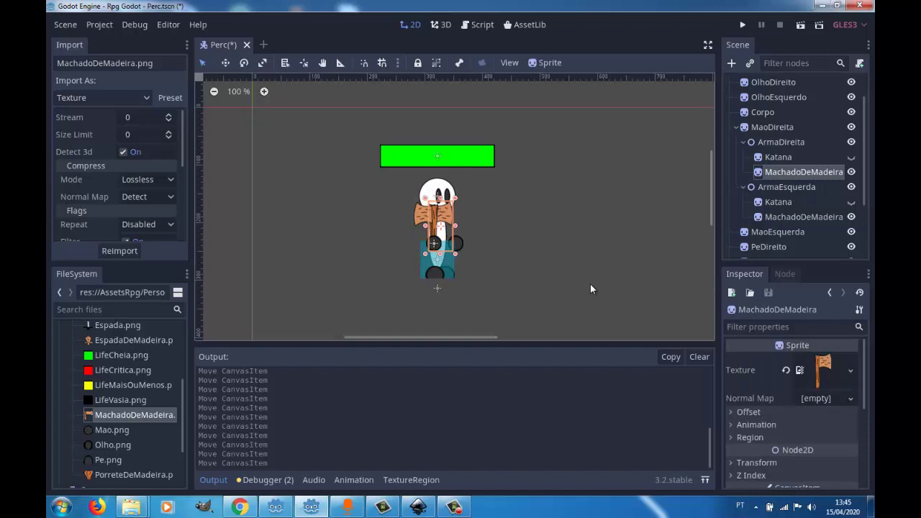
key(Right)
key(Right)
key(Right)
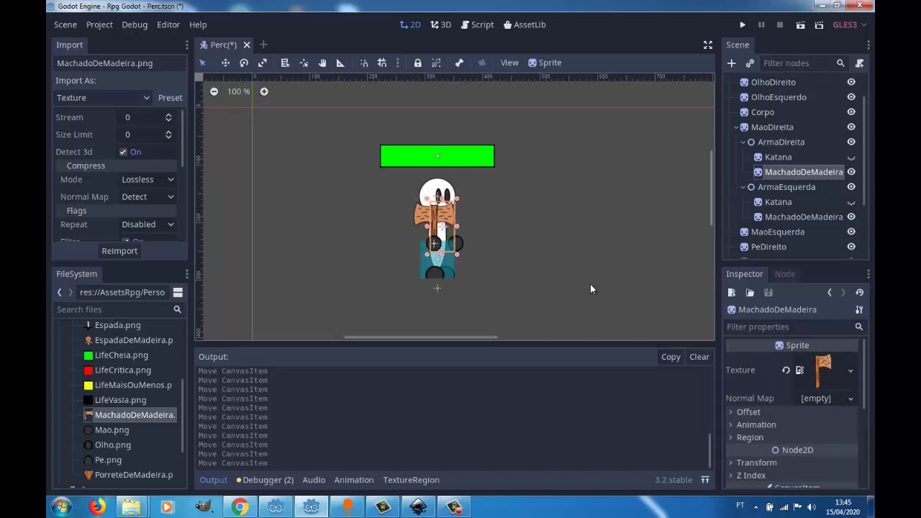
key(Right)
key(Right)
click(646, 265)
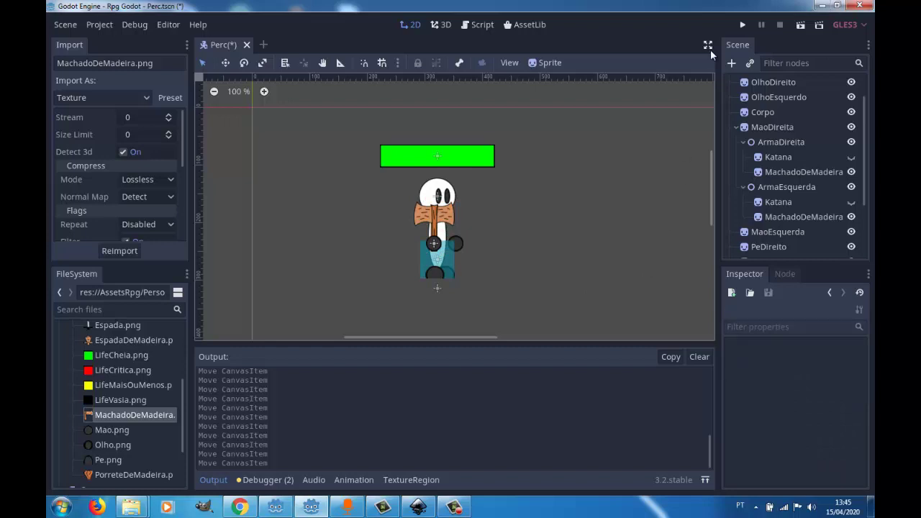
Save and run the game, walking the character right, up, down and left
click(742, 27)
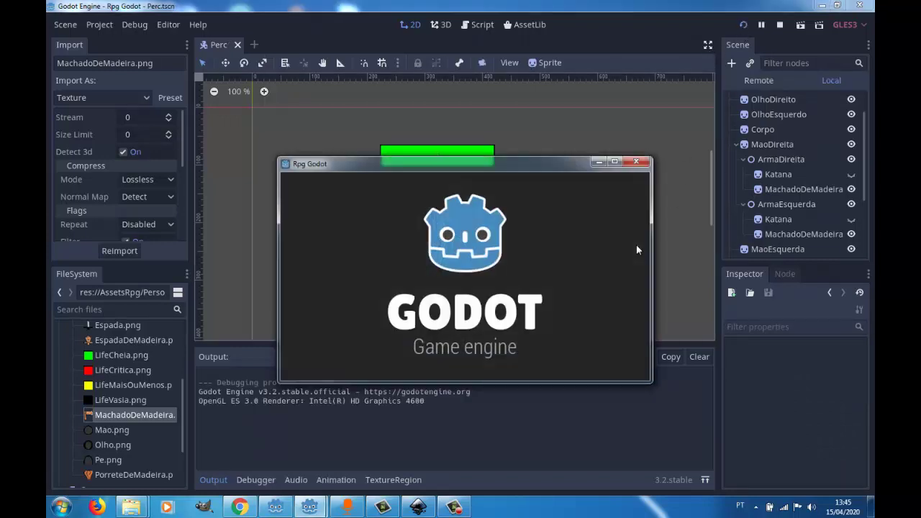
key(Right)
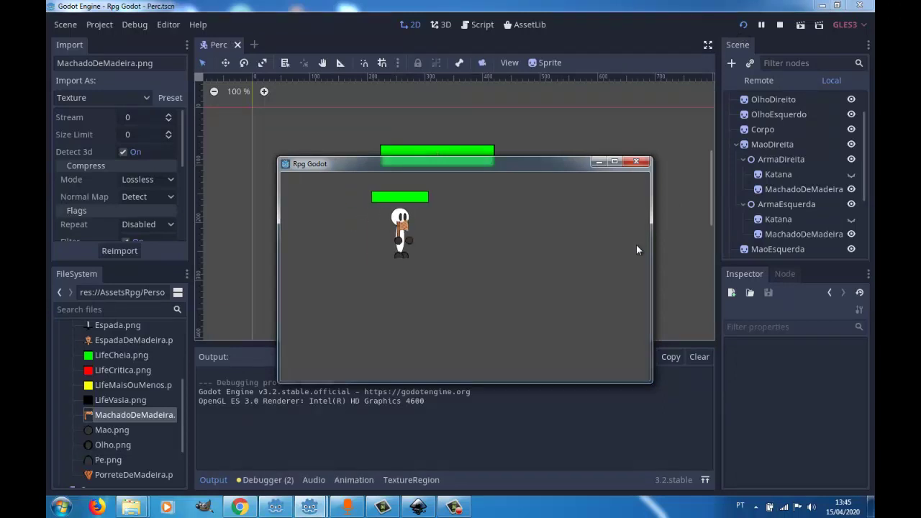
key(Down)
key(Up)
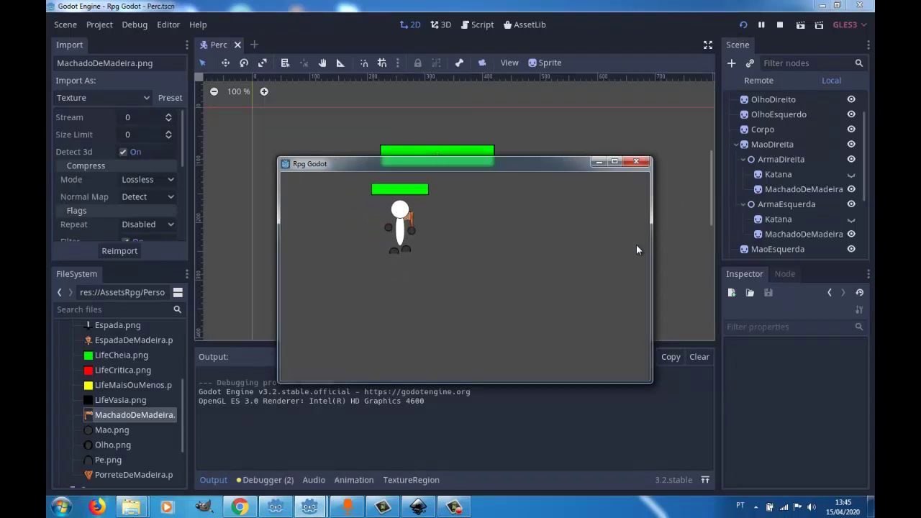
key(Up)
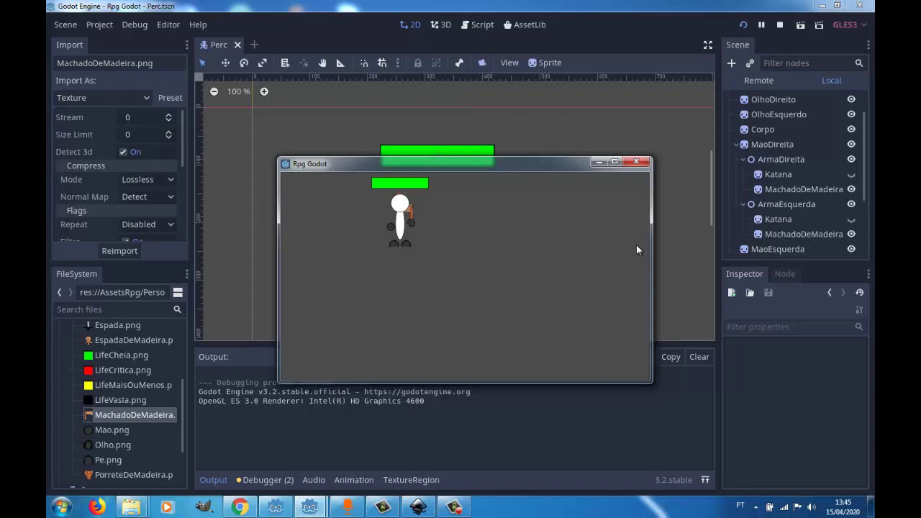
key(Left)
key(Down)
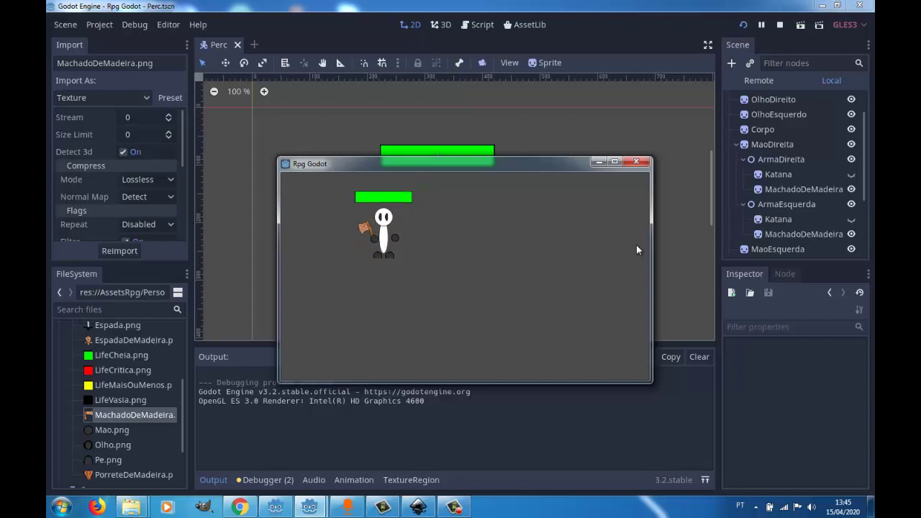
key(Right)
key(Left)
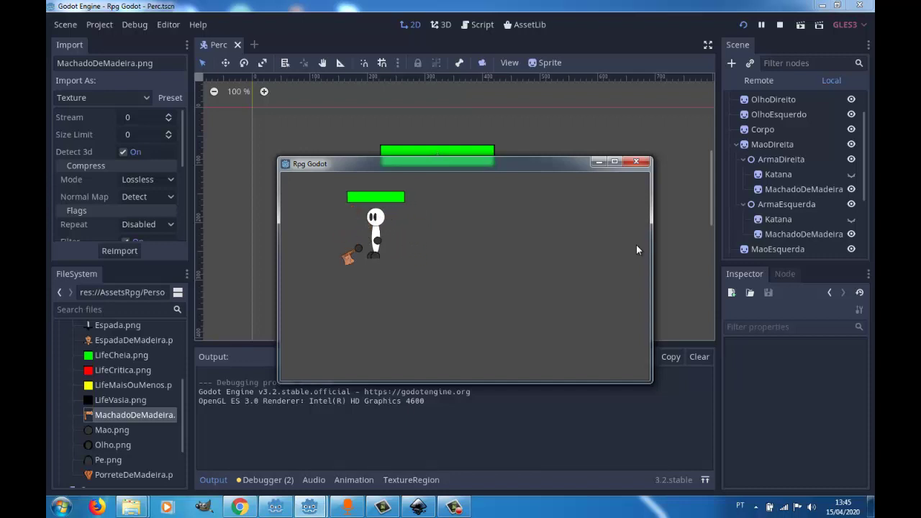
key(Right)
key(Up)
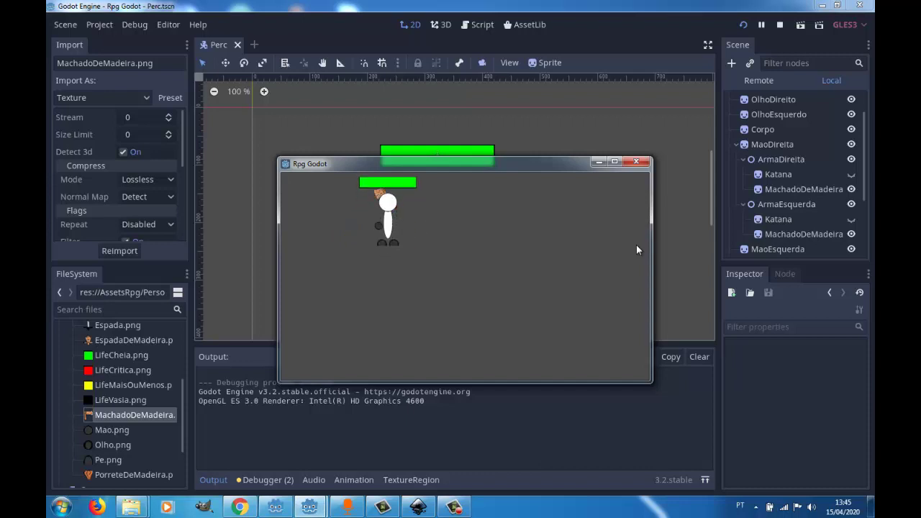
key(Right)
key(Down)
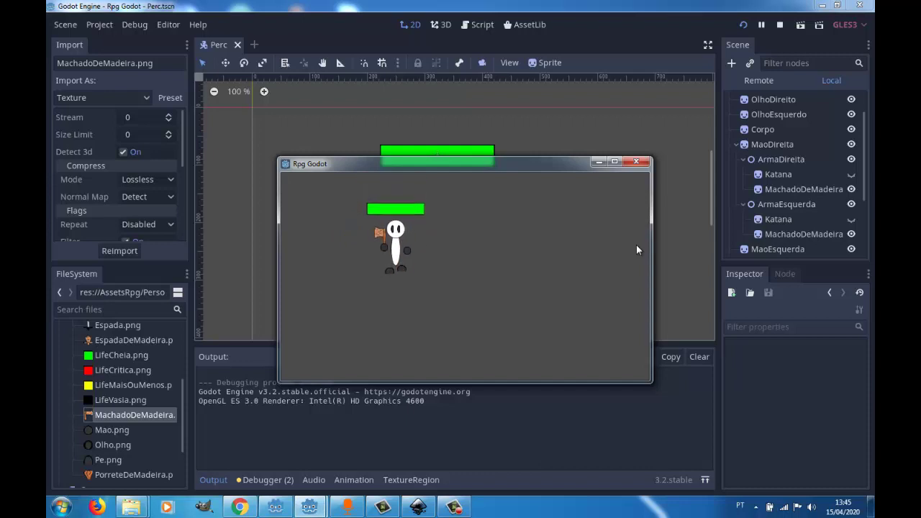
key(Down)
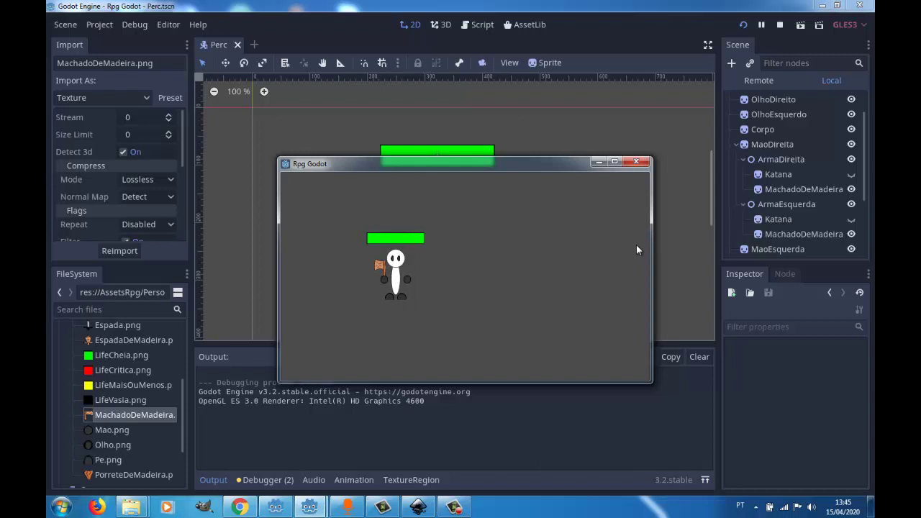
Keep walking the character in all directions to confirm the axe follows its facing
key(Down)
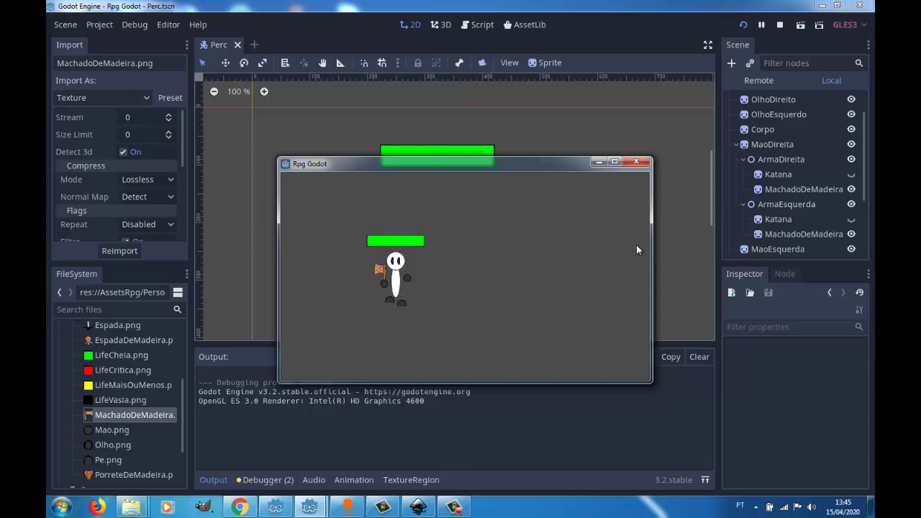
key(Up)
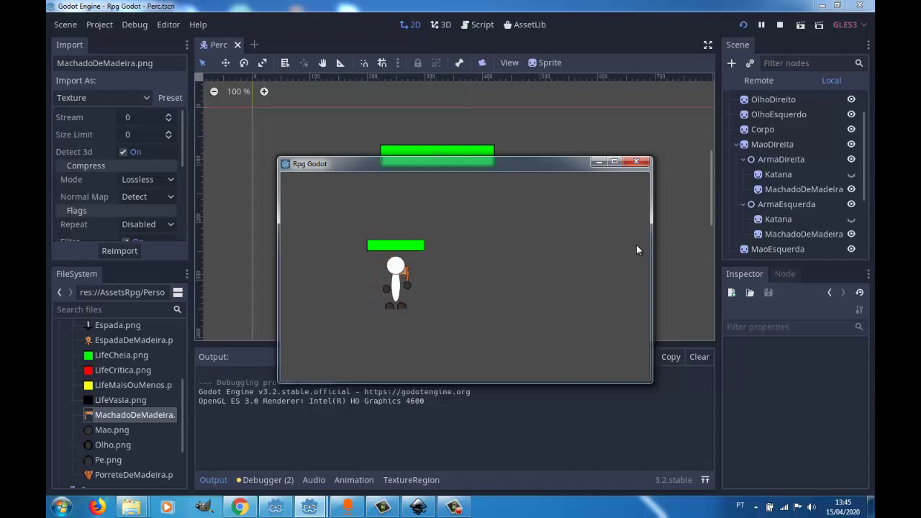
key(Up)
key(Left)
key(Left)
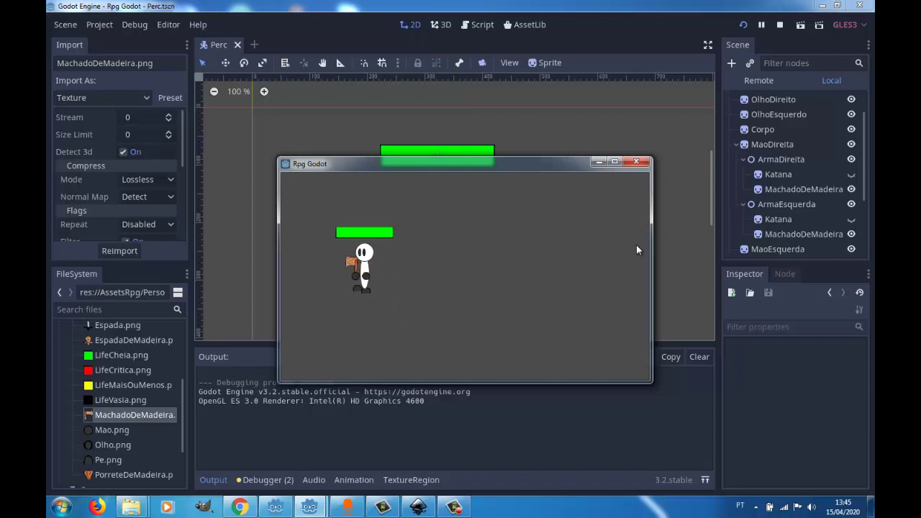
key(Right)
key(Down)
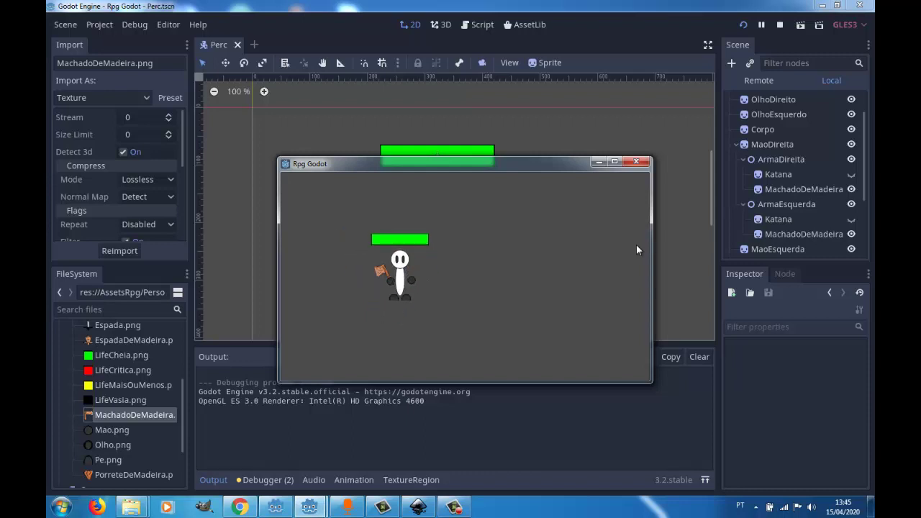
key(Down)
key(Up)
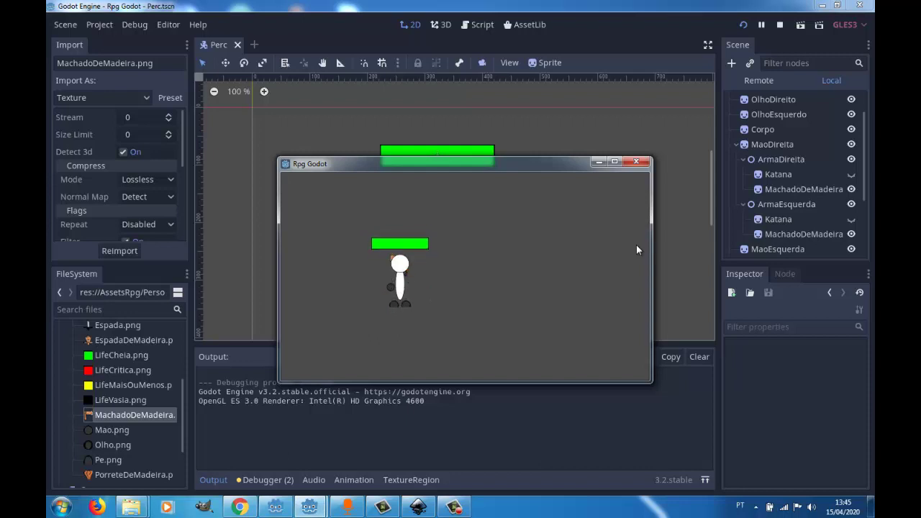
key(Left)
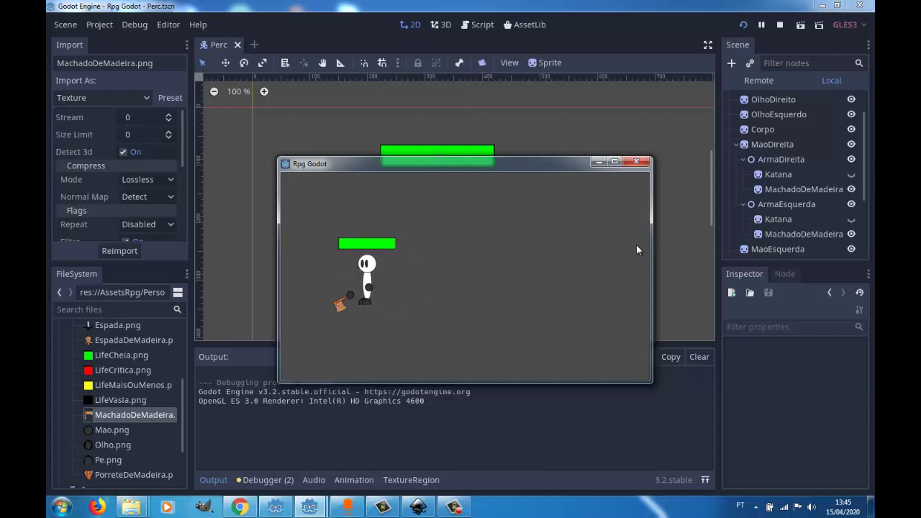
key(Right)
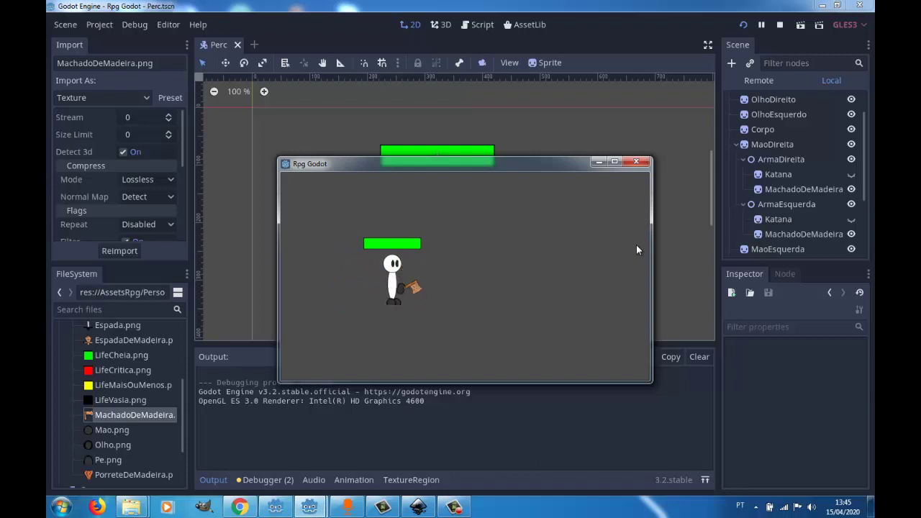
key(Left)
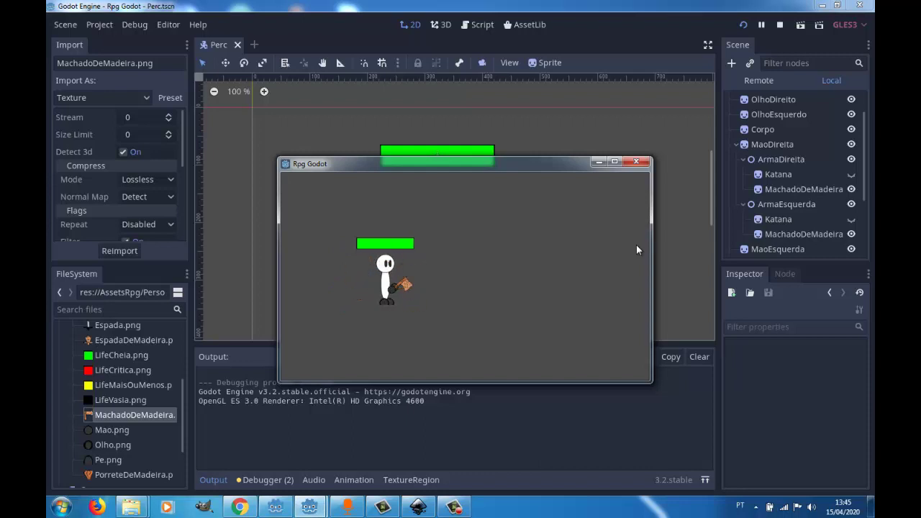
key(Right)
key(Left)
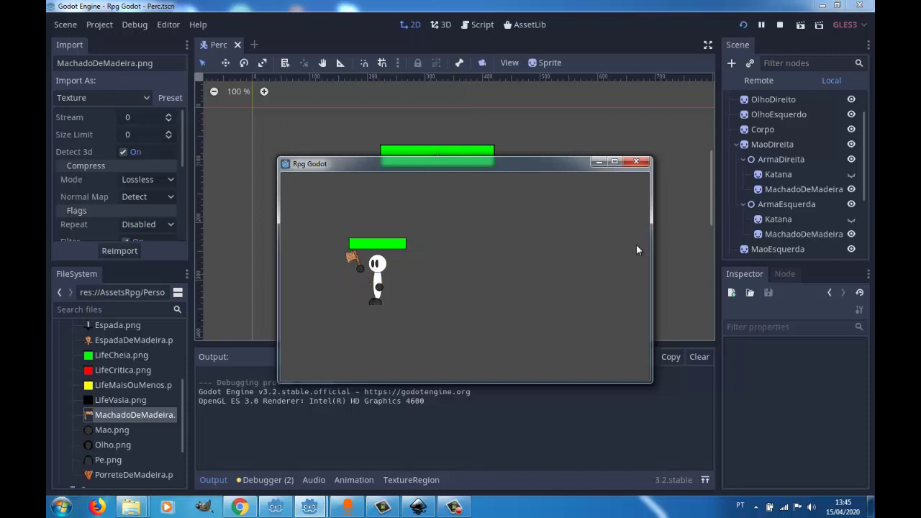